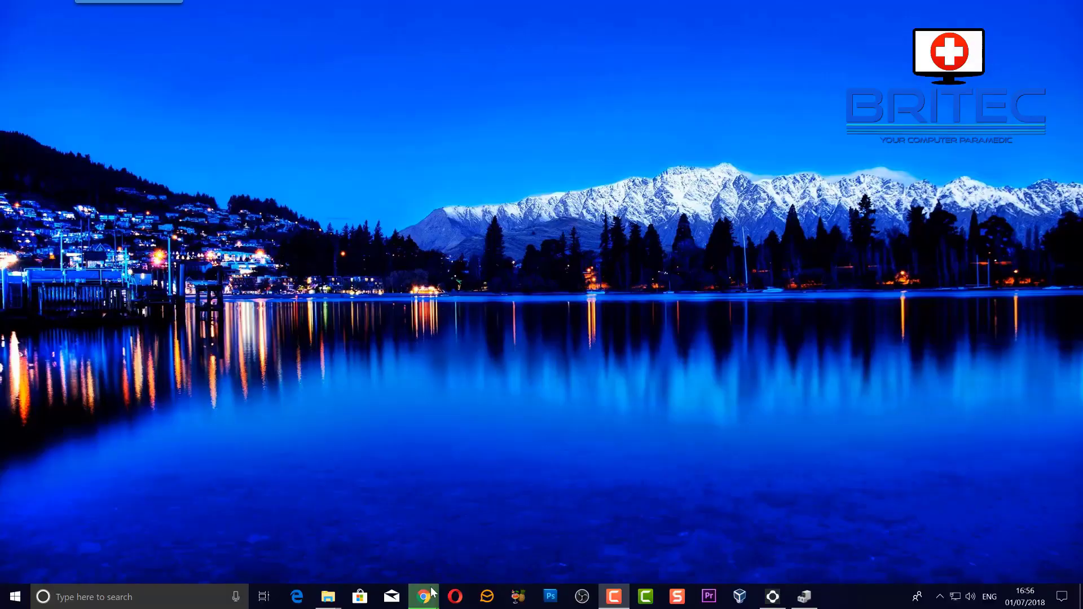
Step: Restore the Chrome window showing the Ubuntu download page from the taskbar
click(432, 590)
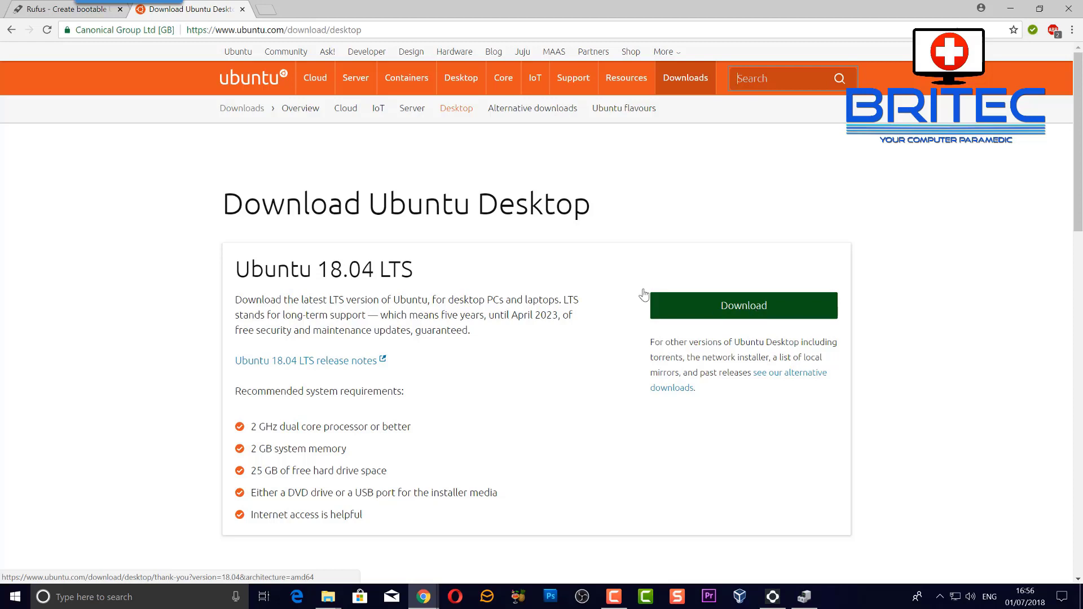
Step: Download Rufus 3.1 Portable from the Rufus site, run rufus-3.1p.exe, and minimize Chrome
click(64, 11)
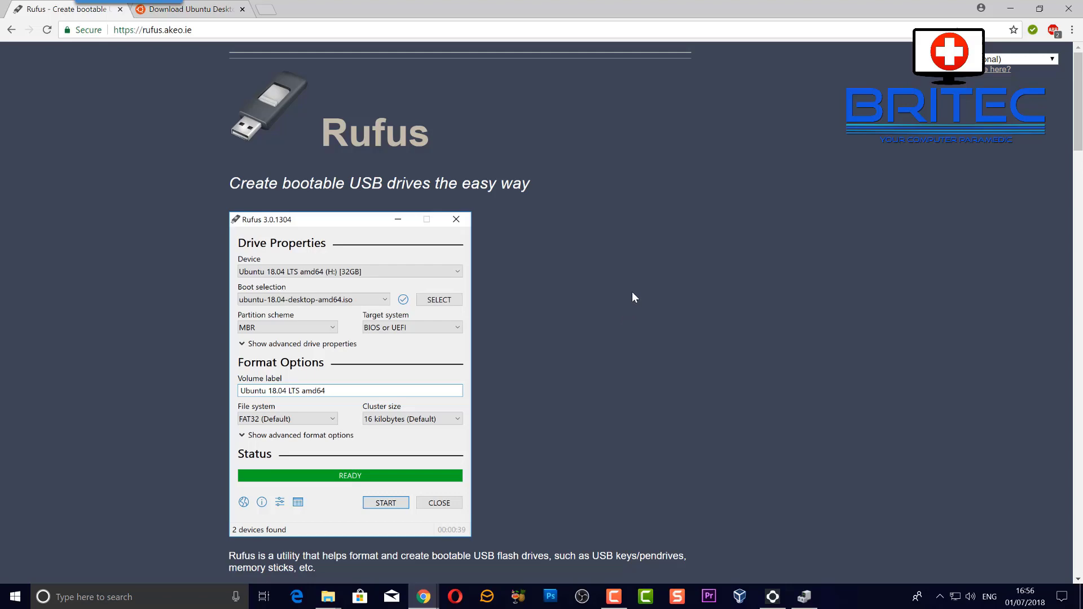
scroll(631, 292, down, 7)
scroll(631, 293, down, 1)
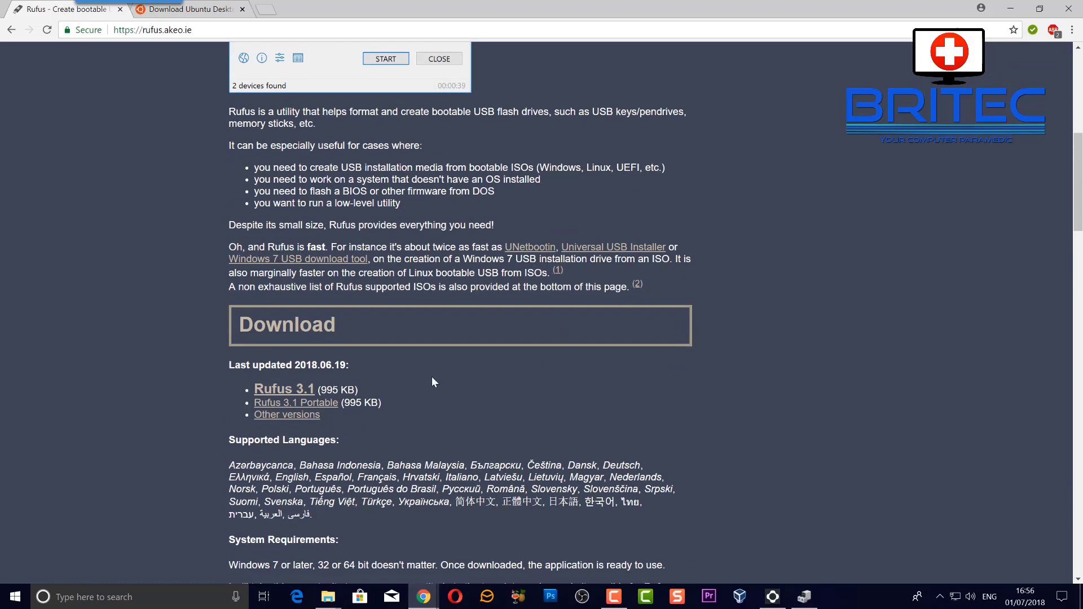
click(307, 404)
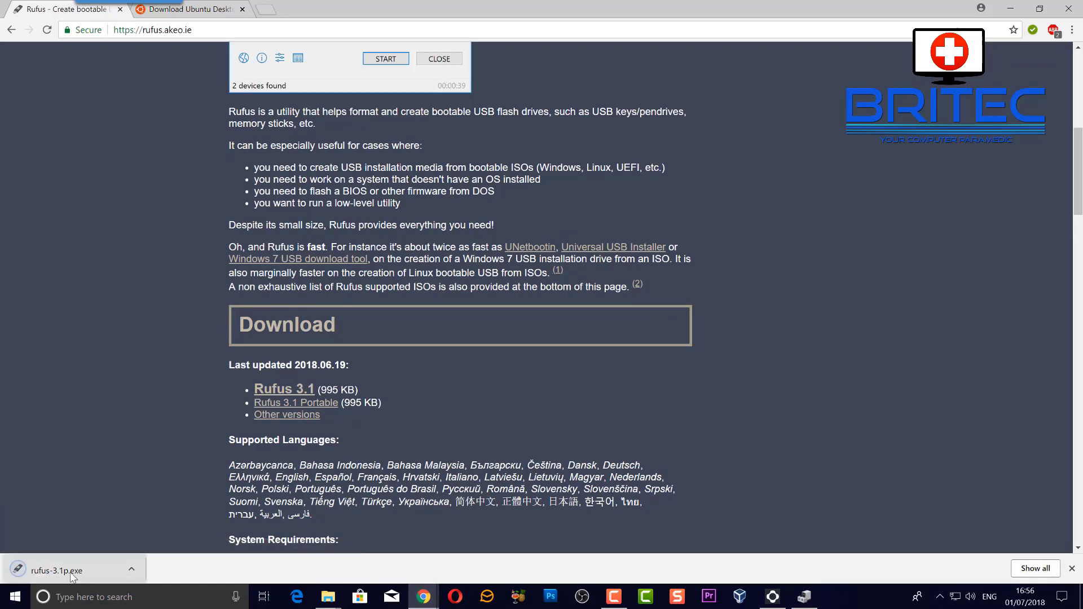
click(69, 572)
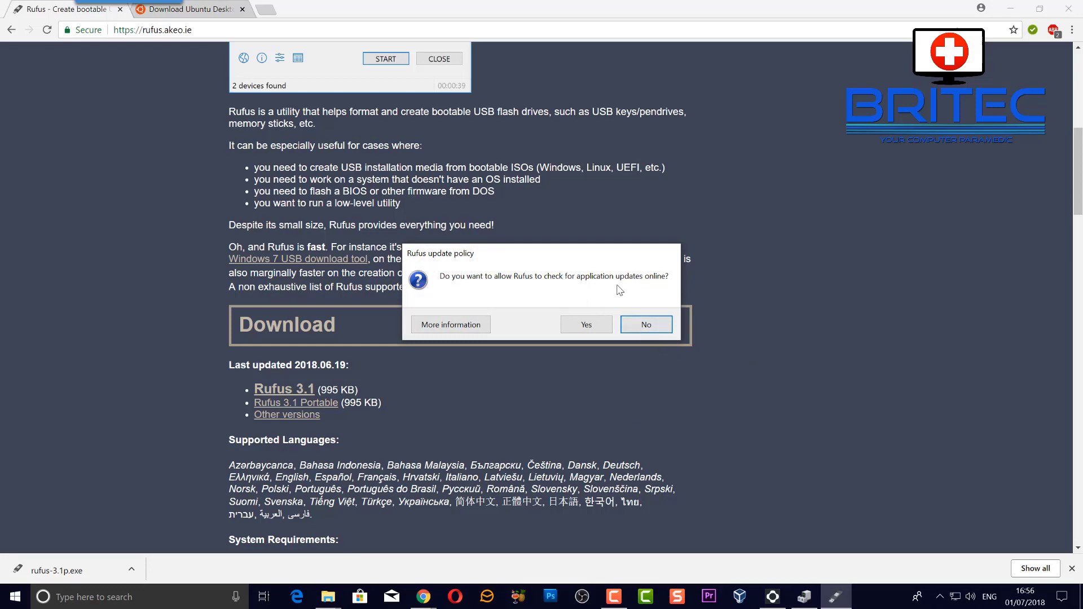
click(1010, 8)
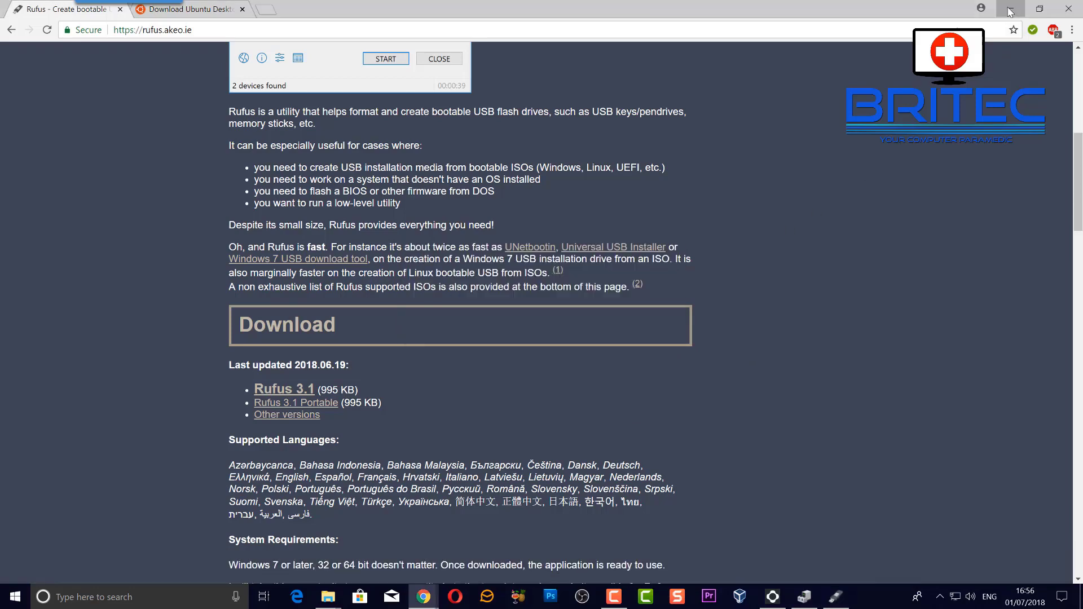
Step: Decline Rufus update checks, load ubuntu-18.04-desktop-amd64.iso as the boot image, and start writing
click(646, 324)
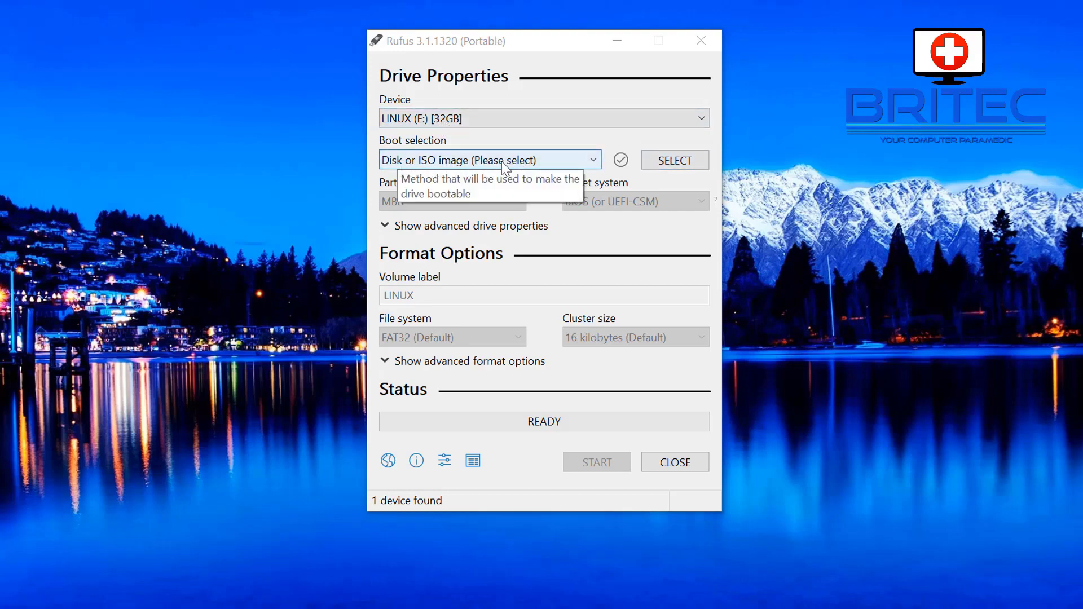
click(641, 160)
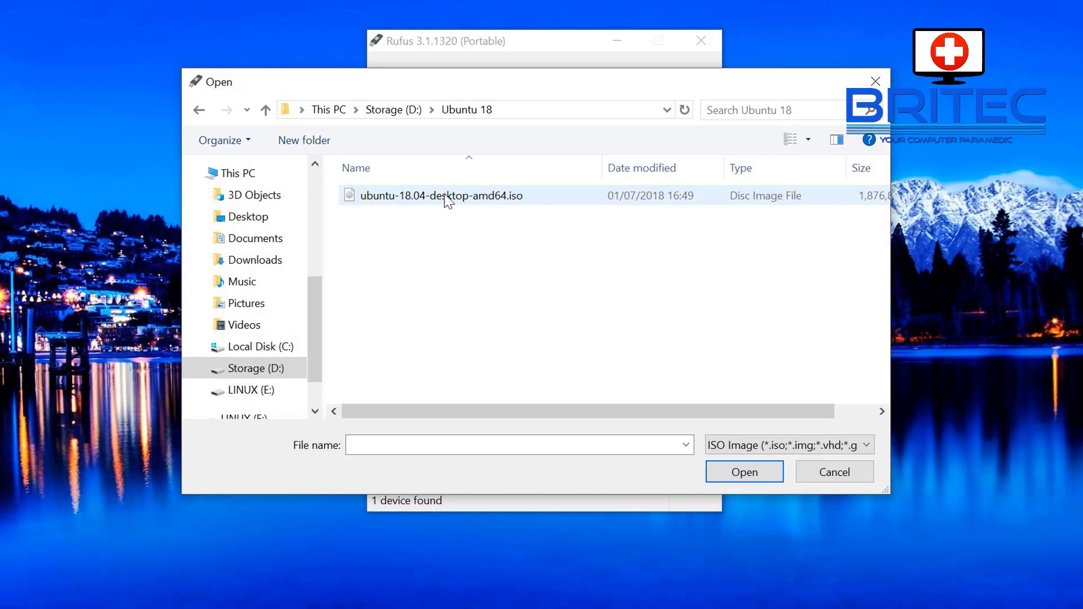
click(433, 200)
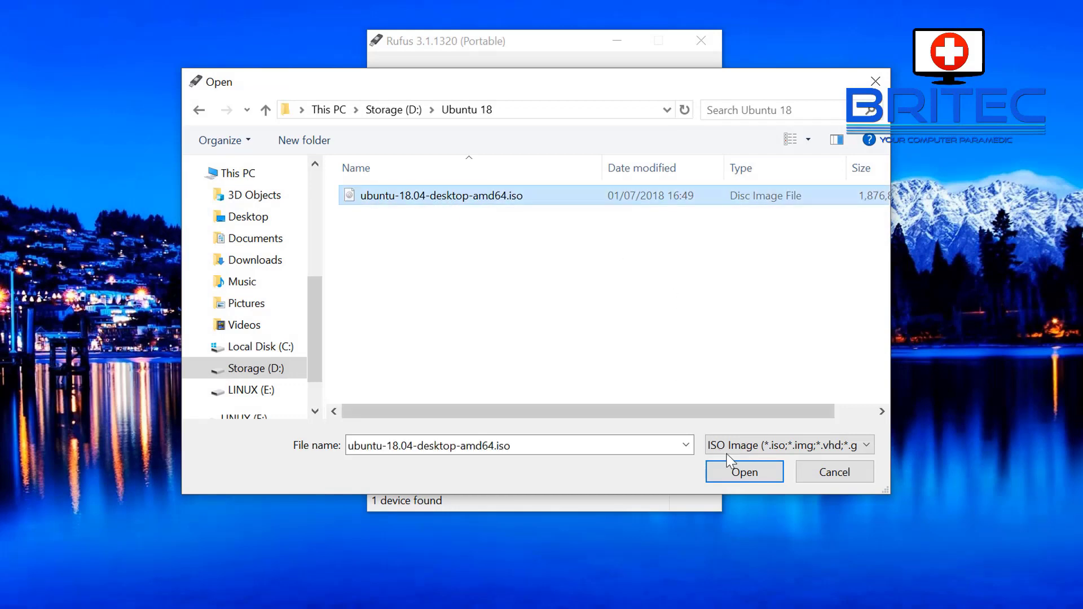
click(741, 473)
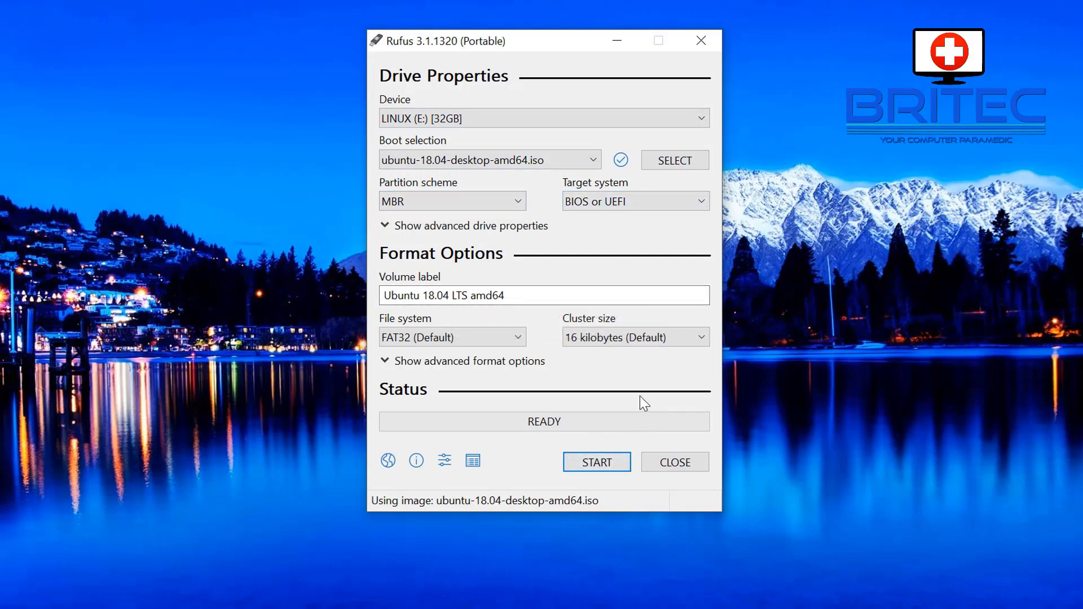
click(594, 461)
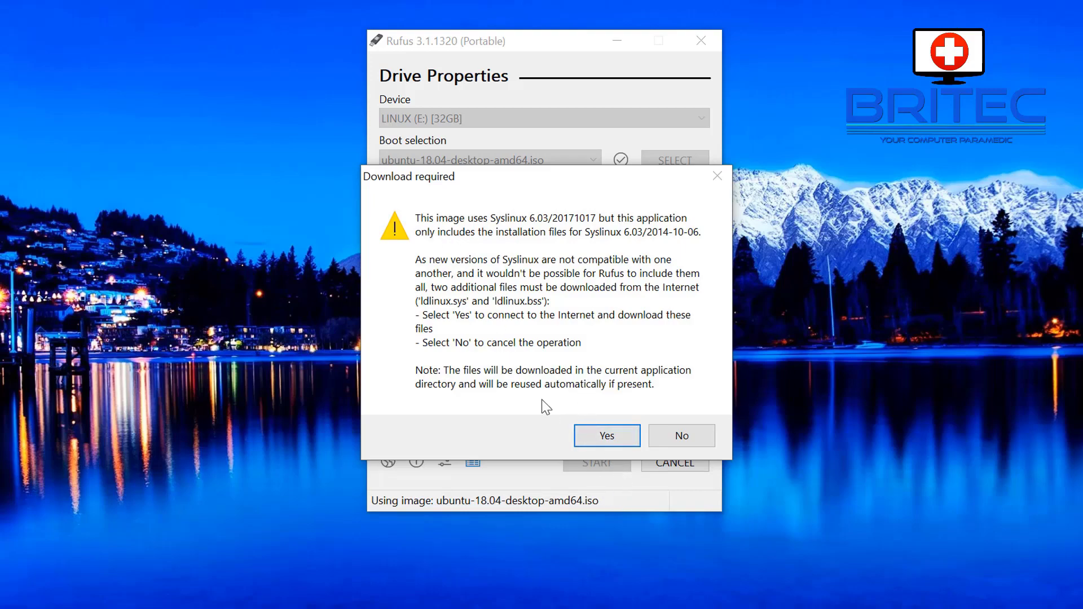
Step: Allow the Syslinux download, keep ISO Image mode, and confirm erasing the LINUX (E:) drive
click(617, 440)
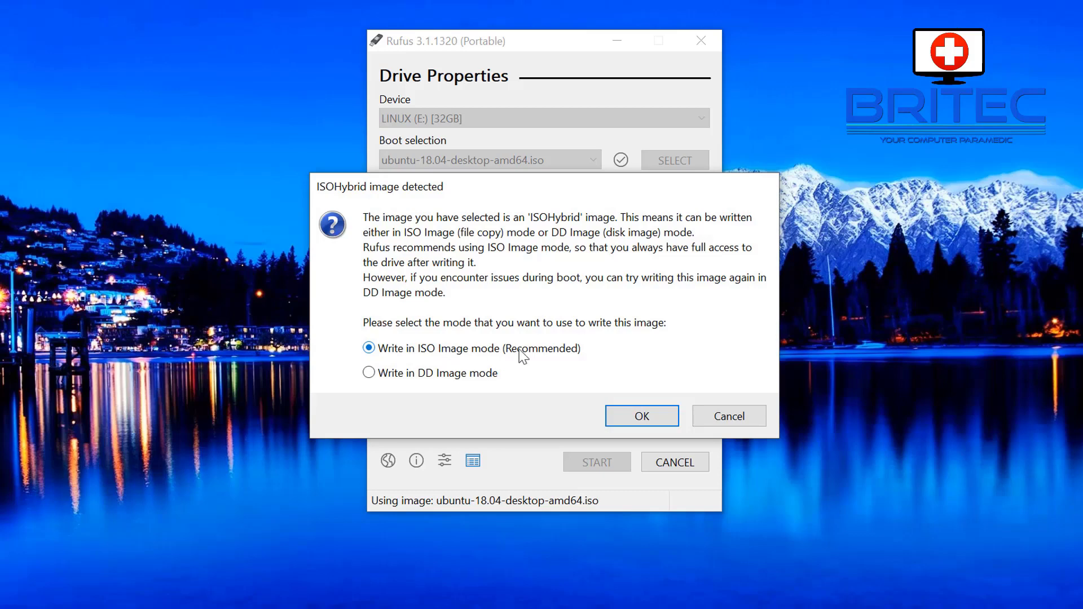
click(643, 418)
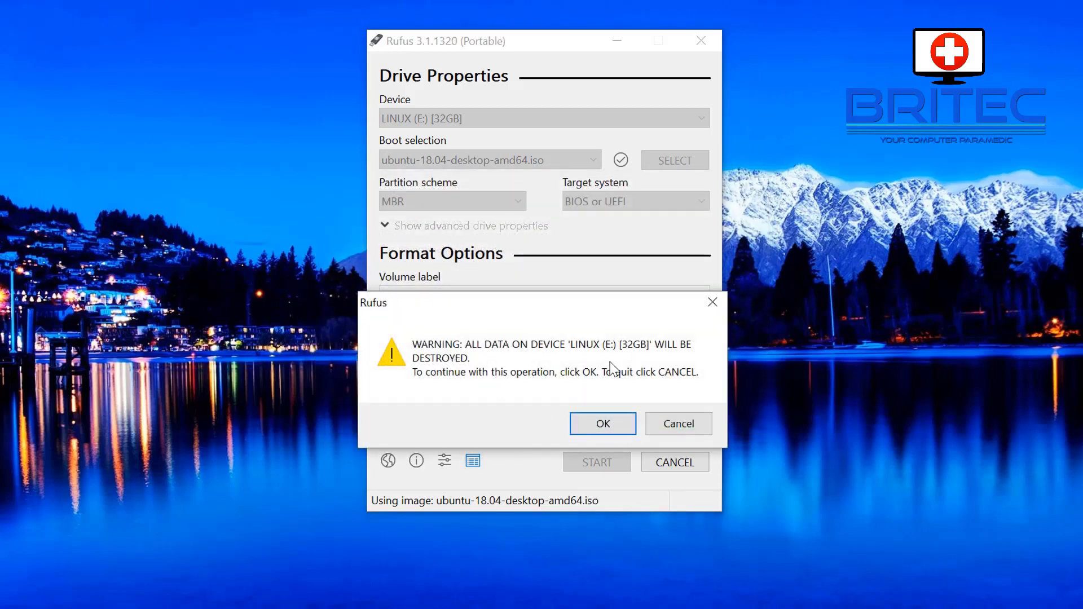
click(607, 428)
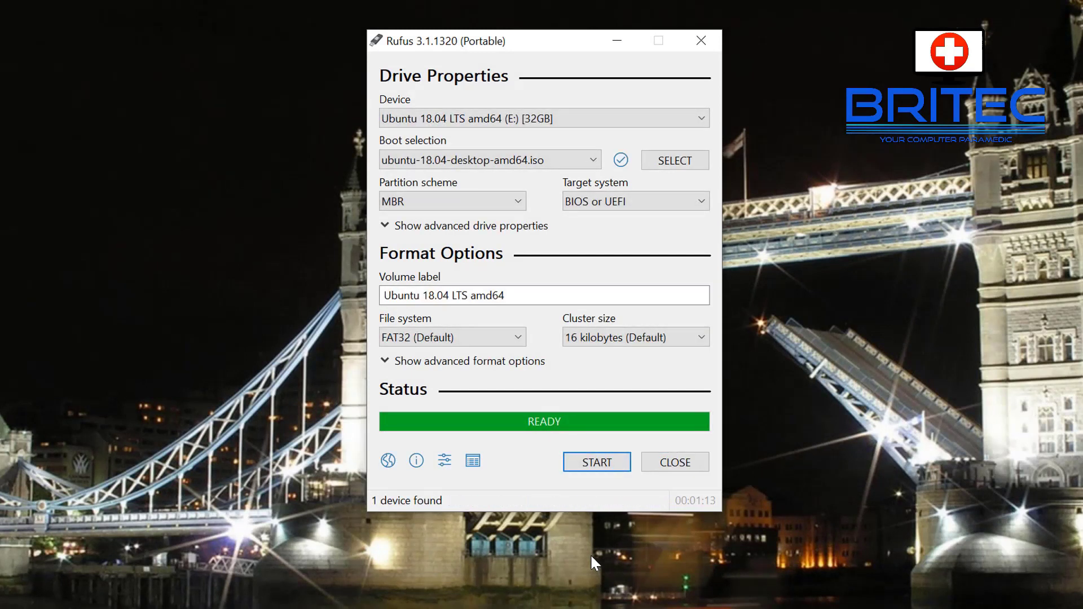
Step: Close Rufus, browse the Ubuntu files on the UBUNTU 18_0 (E:) drive, then close Explorer
click(672, 465)
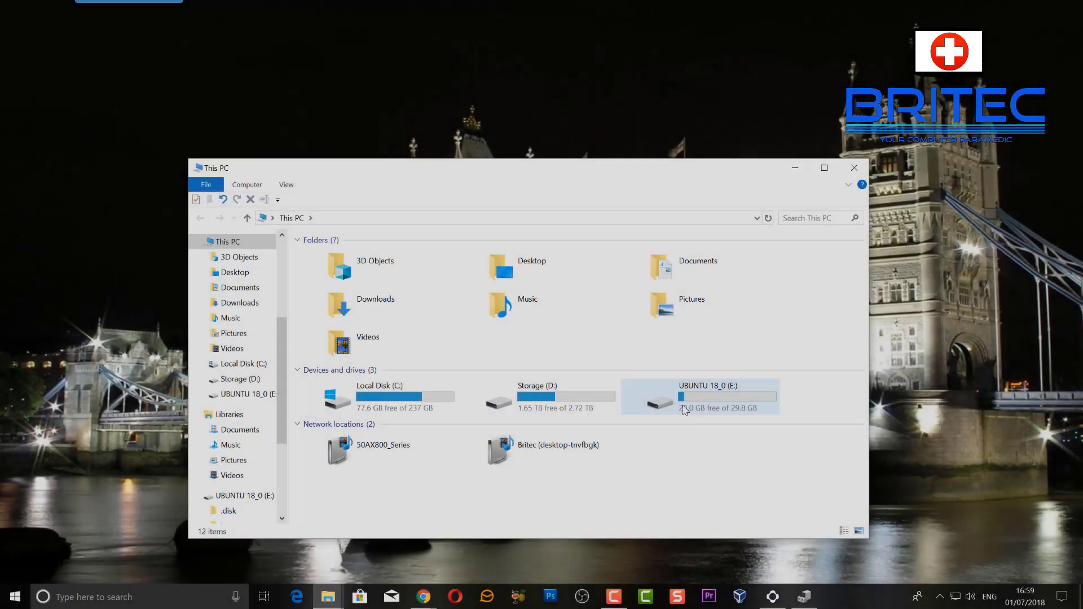
double_click(685, 410)
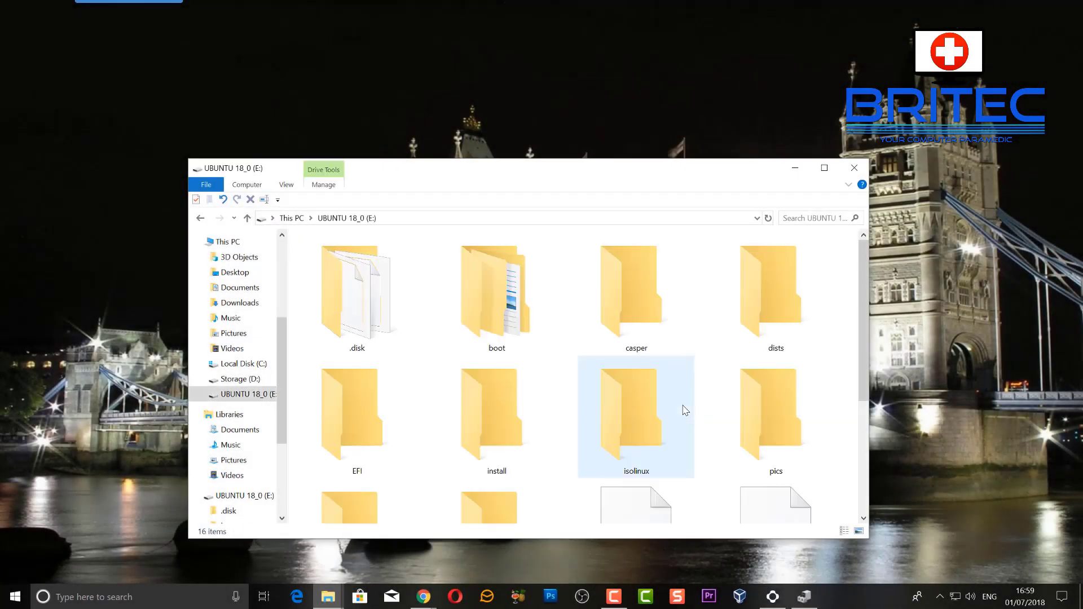
drag(527, 174, 527, 88)
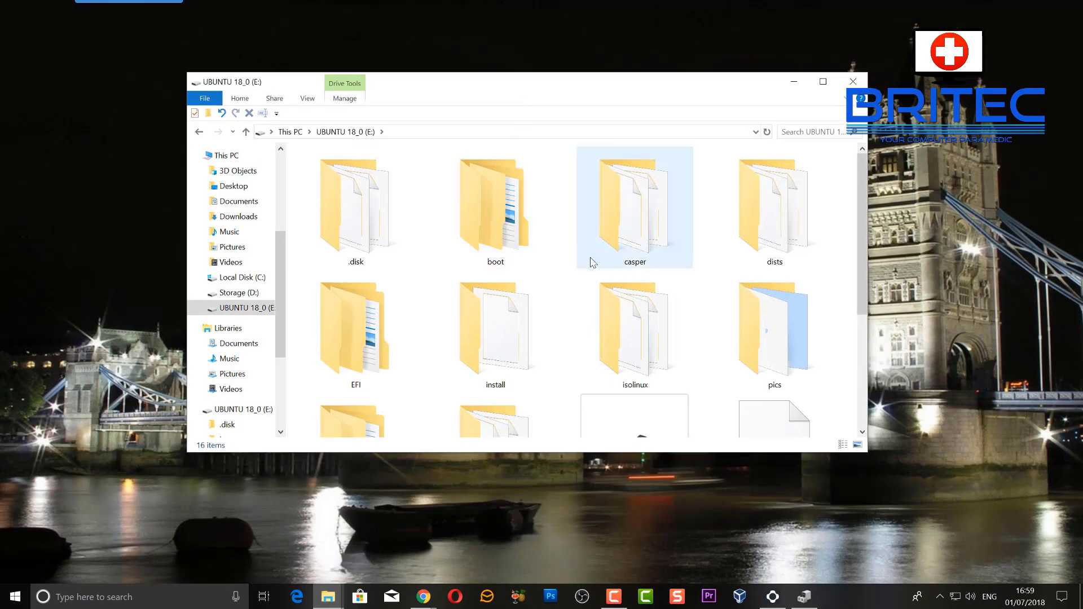
scroll(589, 265, down, 3)
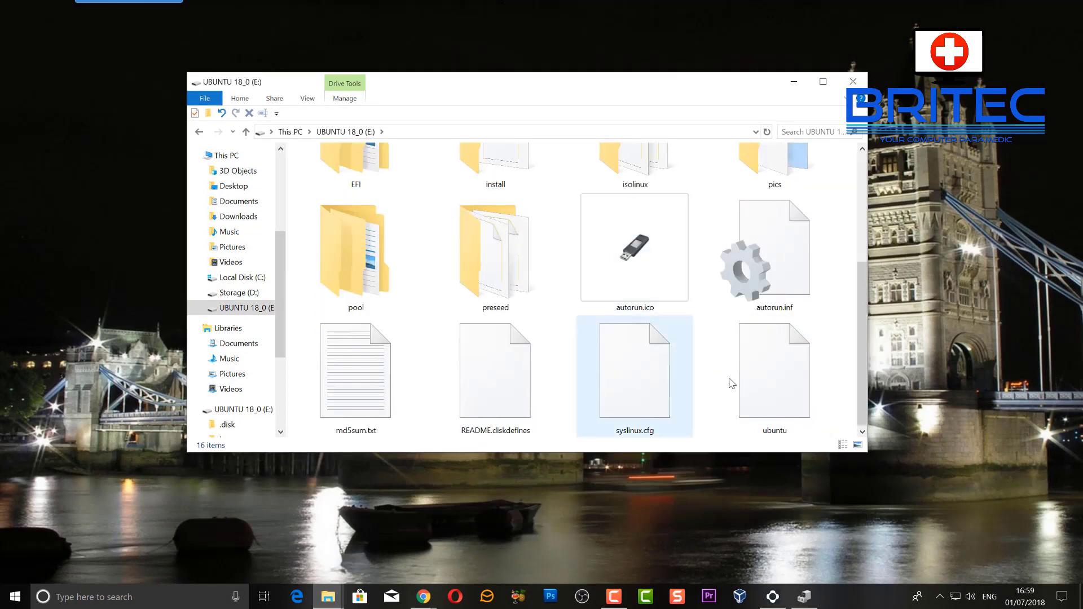
scroll(769, 379, up, 3)
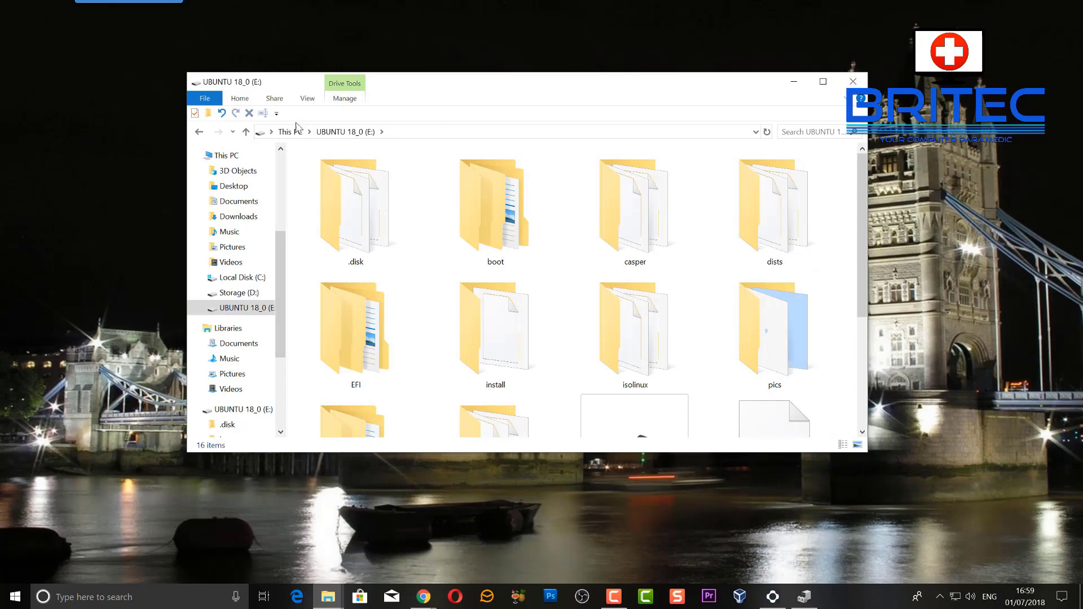
click(852, 81)
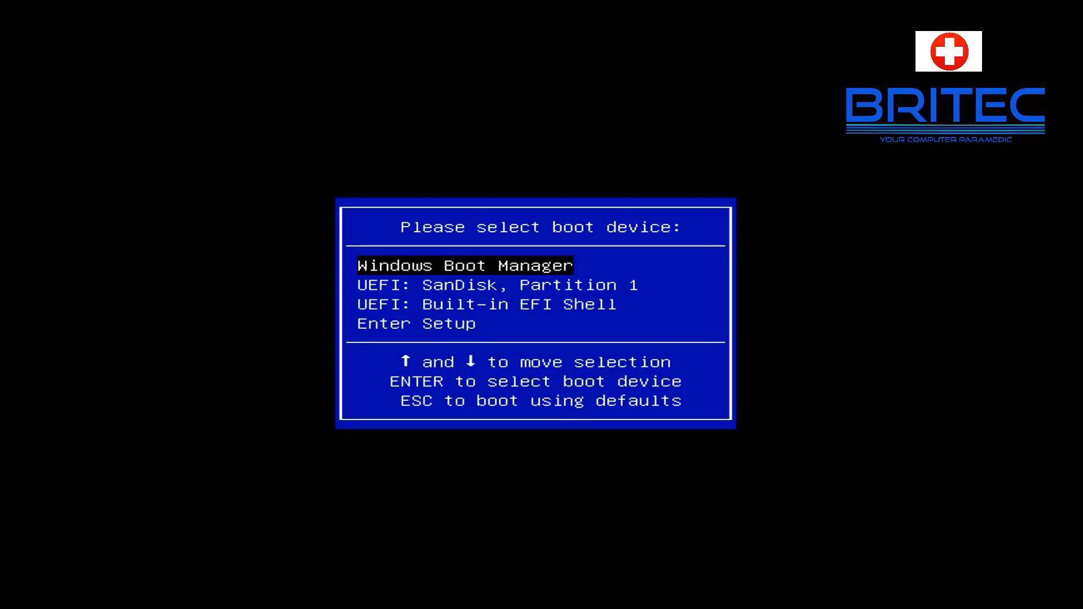
Step: Boot from UEFI: SanDisk, Partition 1 and pick Install Ubuntu in the GRUB menu
key(Down)
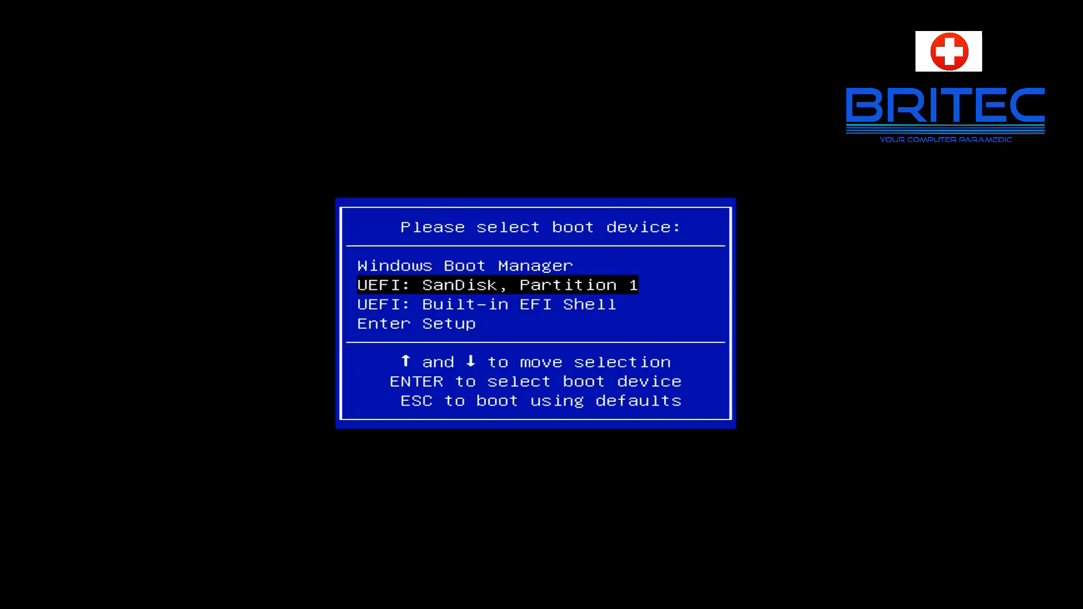
key(Return)
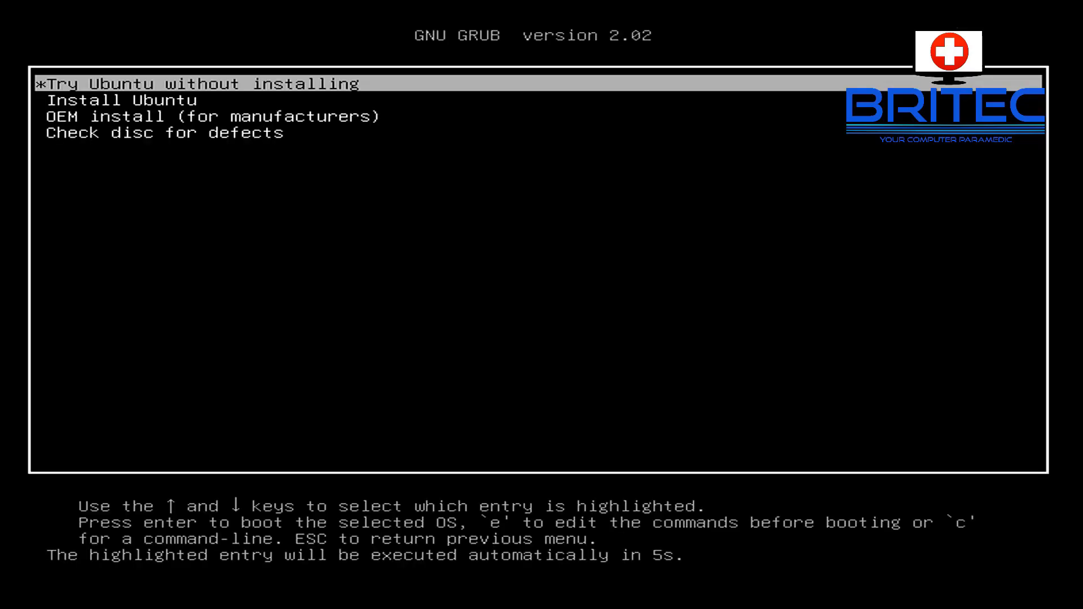
key(Down)
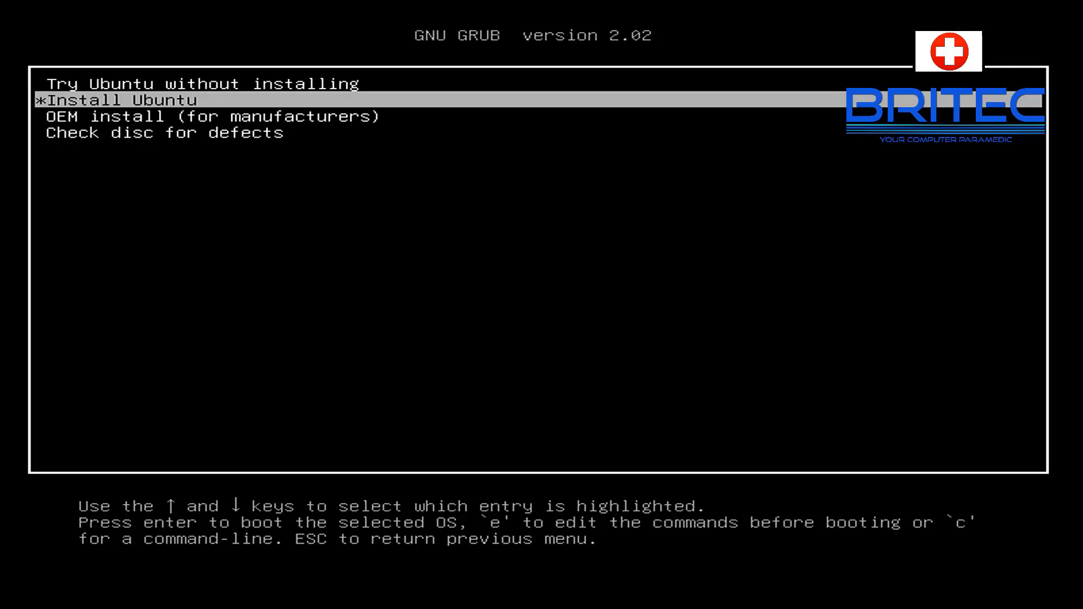
key(Return)
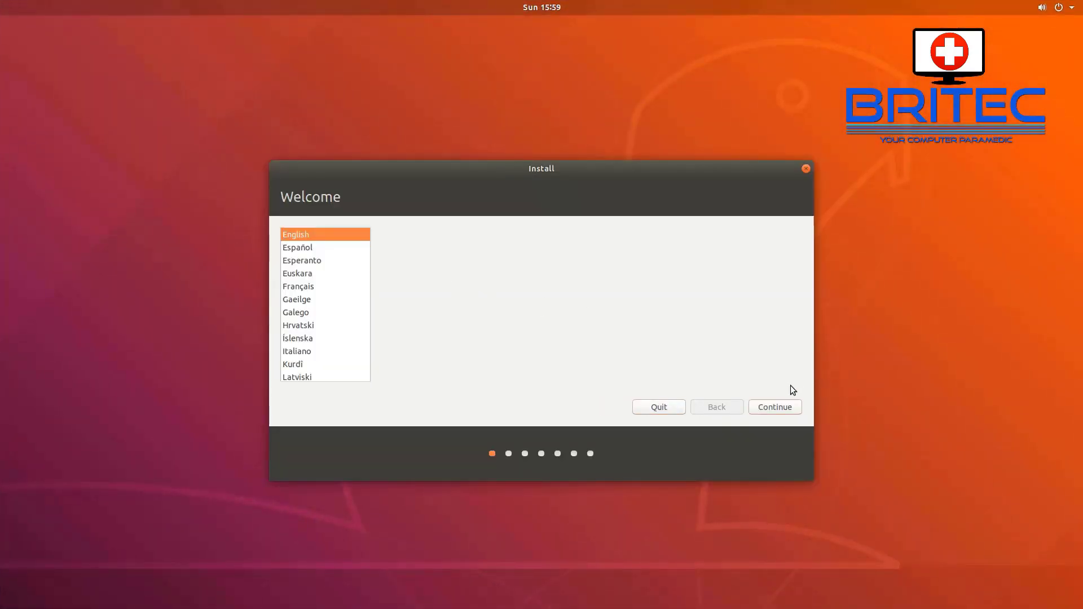
Step: Keep English as the language and set the keyboard layout to English (UK)
click(782, 405)
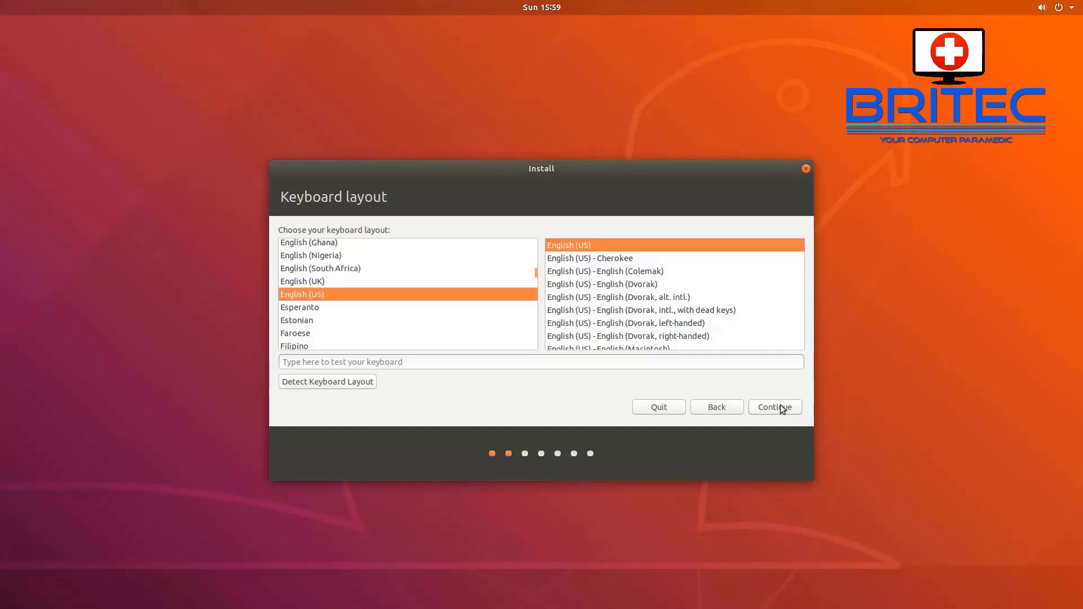
click(297, 283)
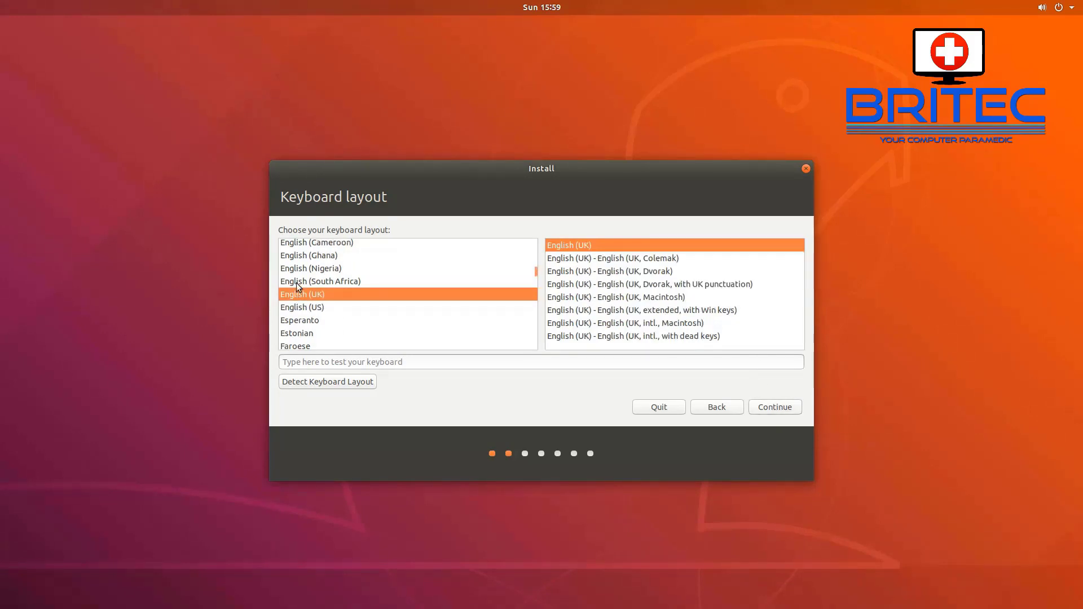
click(780, 408)
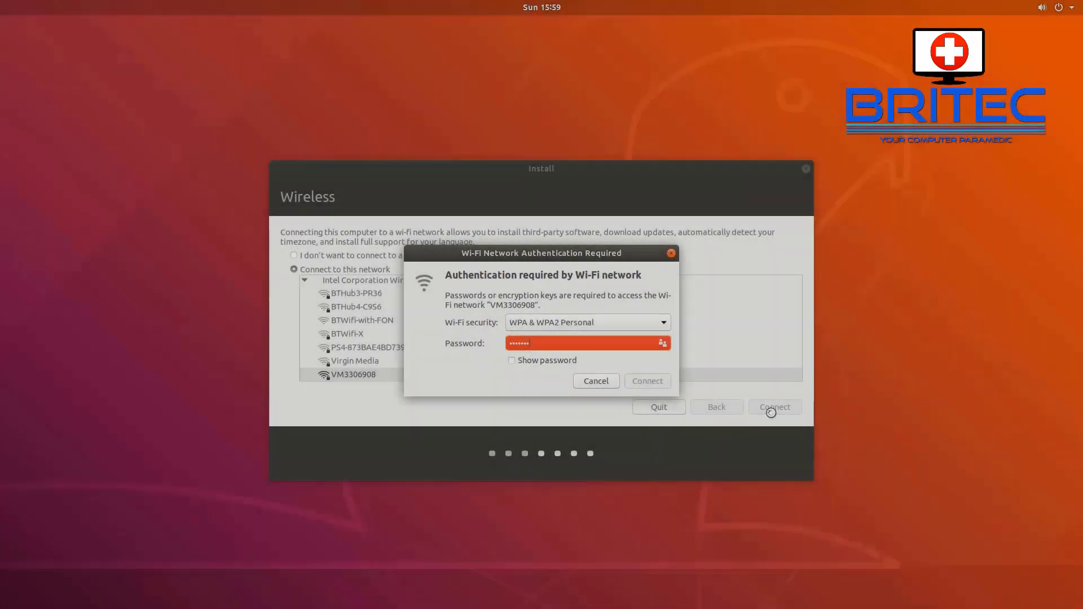
Step: Connect to the VM3306908 wireless network with its Wi-Fi password and continue
text(**)
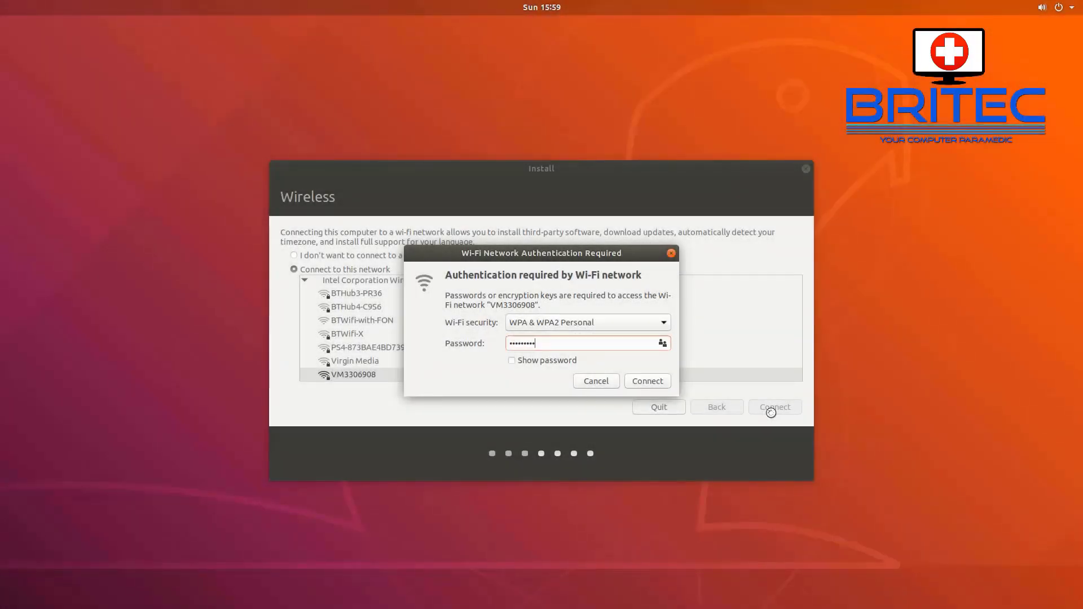
text(**)
click(651, 381)
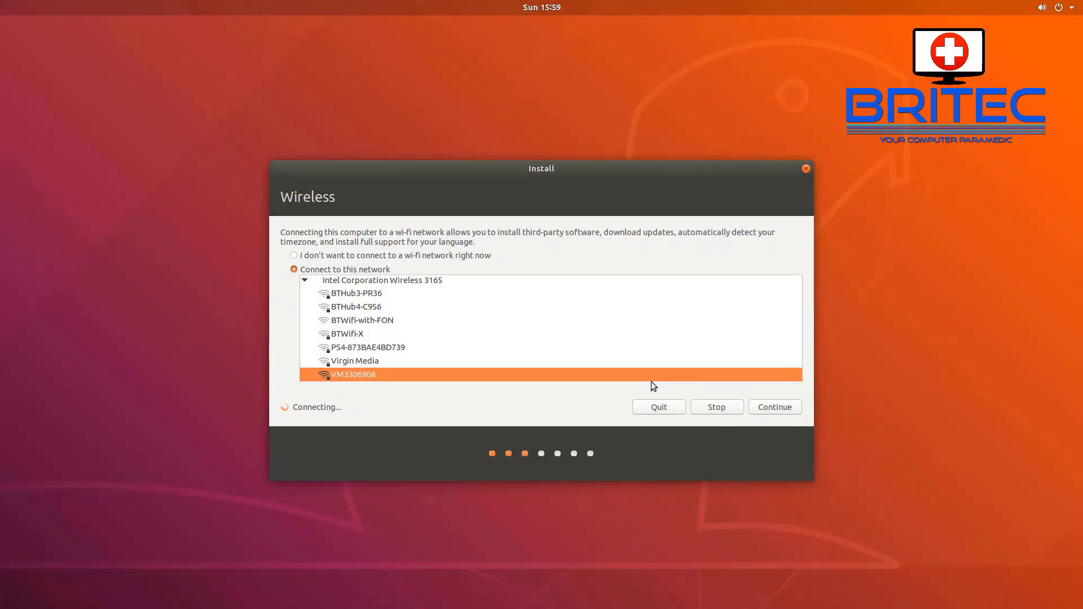
click(774, 408)
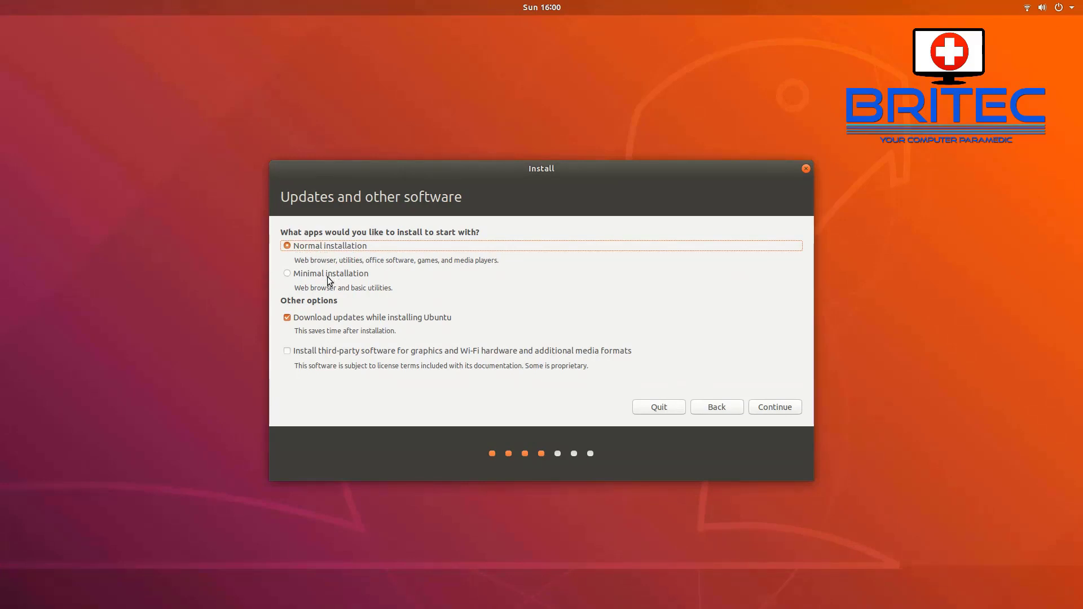
Step: Keep Normal installation with Download updates checked and accept the software choices
click(288, 275)
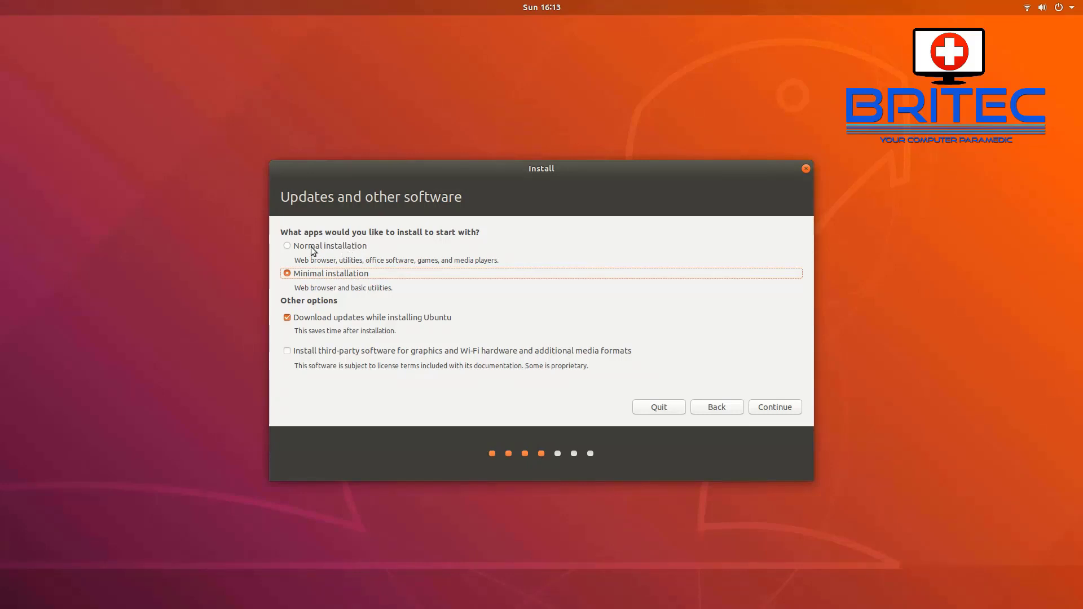
click(288, 247)
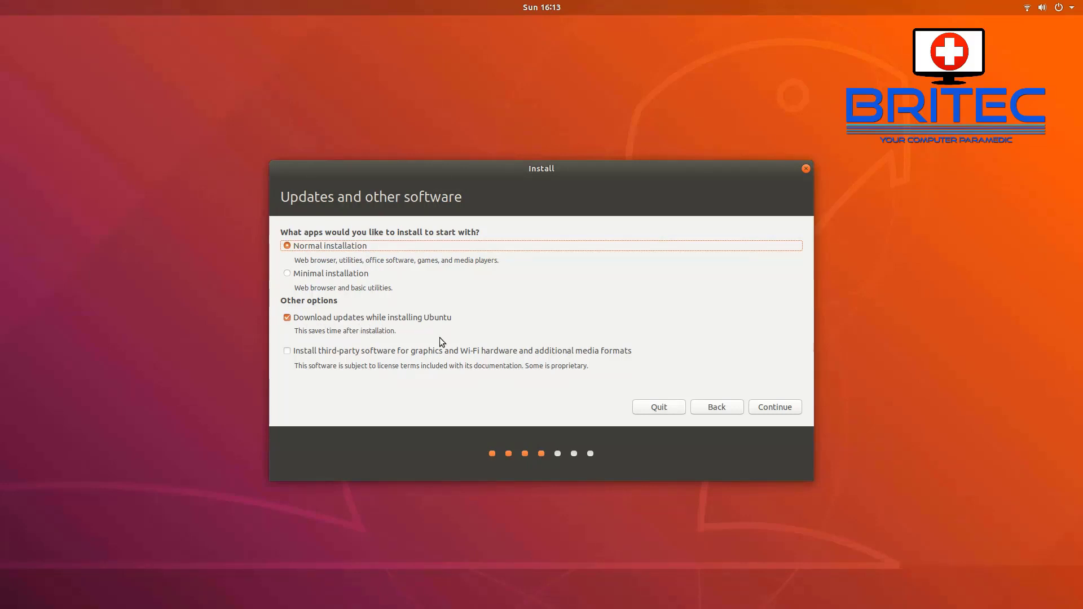
click(776, 411)
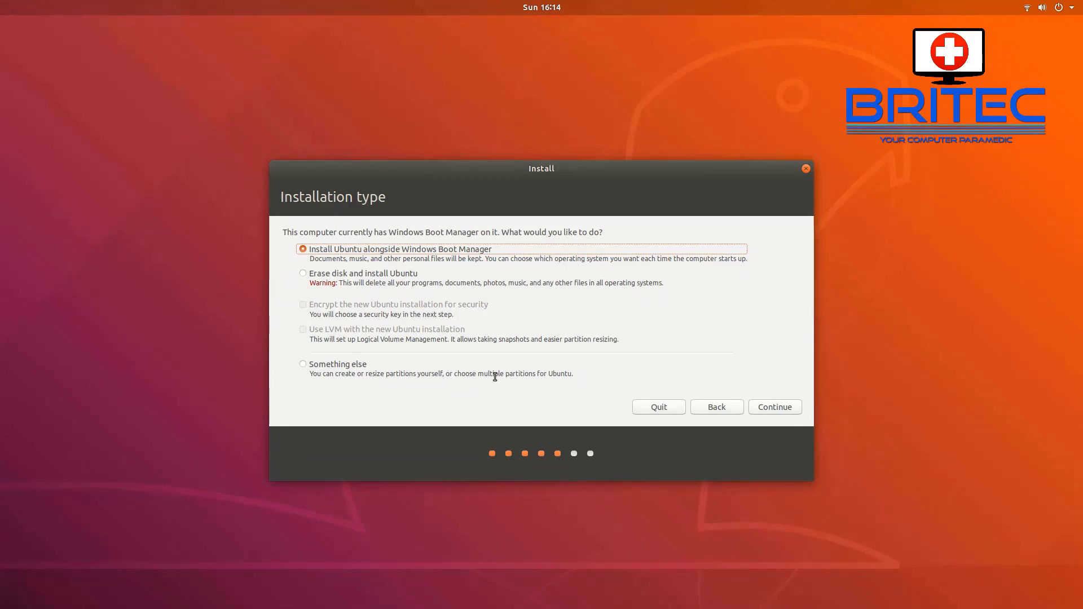
Step: Choose Erase disk and install Ubuntu, then confirm writing the partition changes to disk
key(Down)
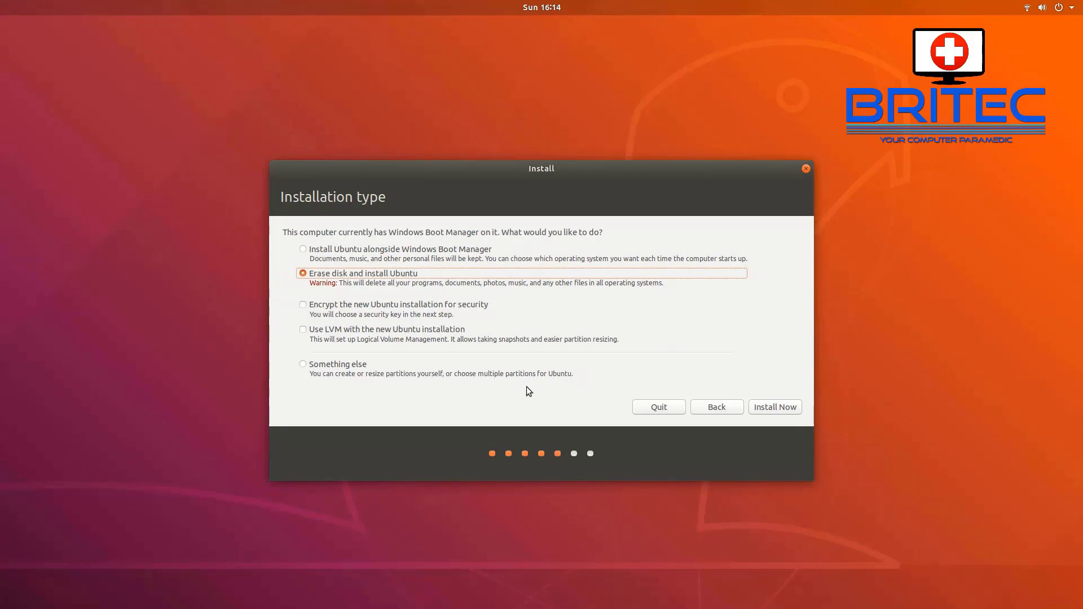
click(788, 410)
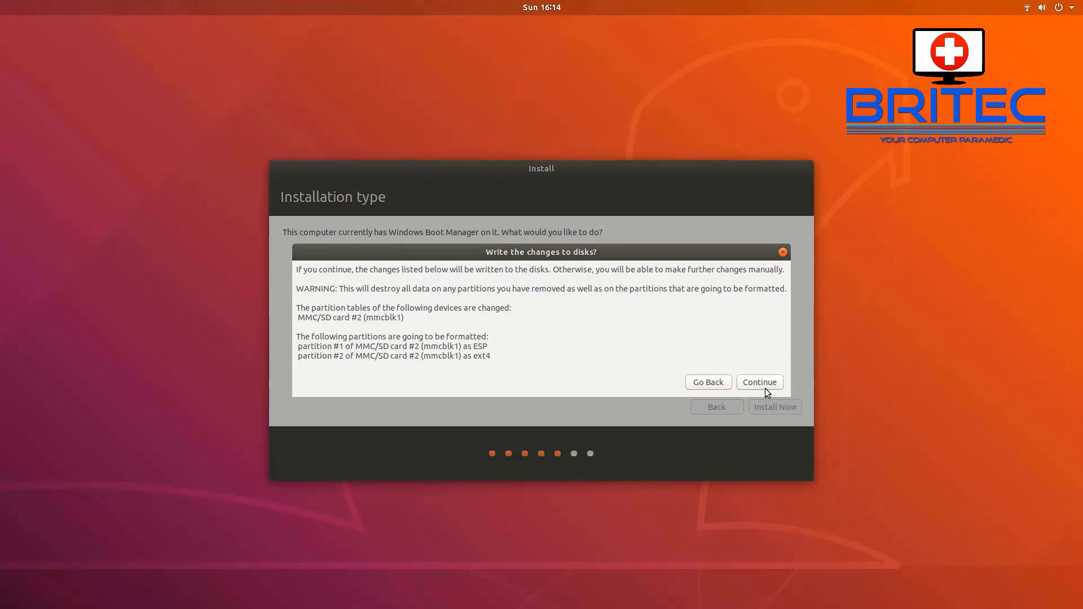
click(764, 389)
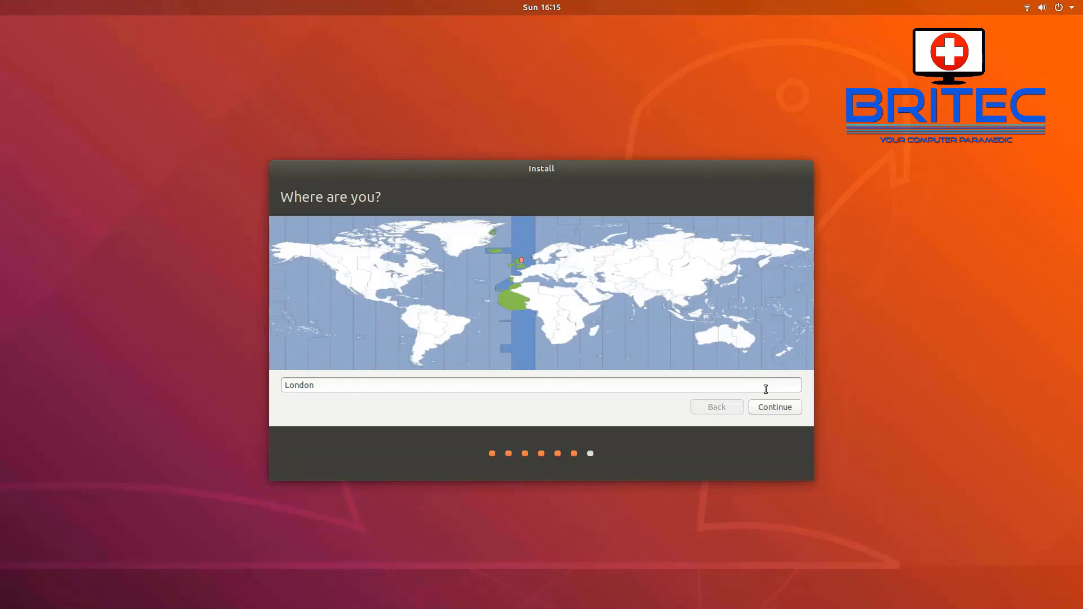
Step: Keep London as the location, enter the user's name and account password, and start the install
click(784, 413)
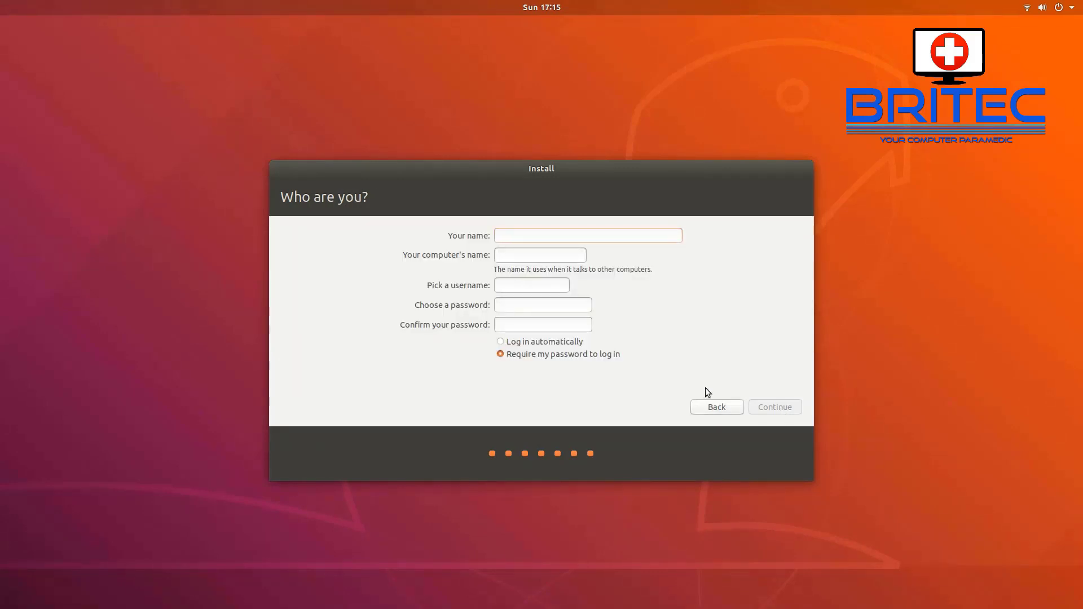
text(Brite)
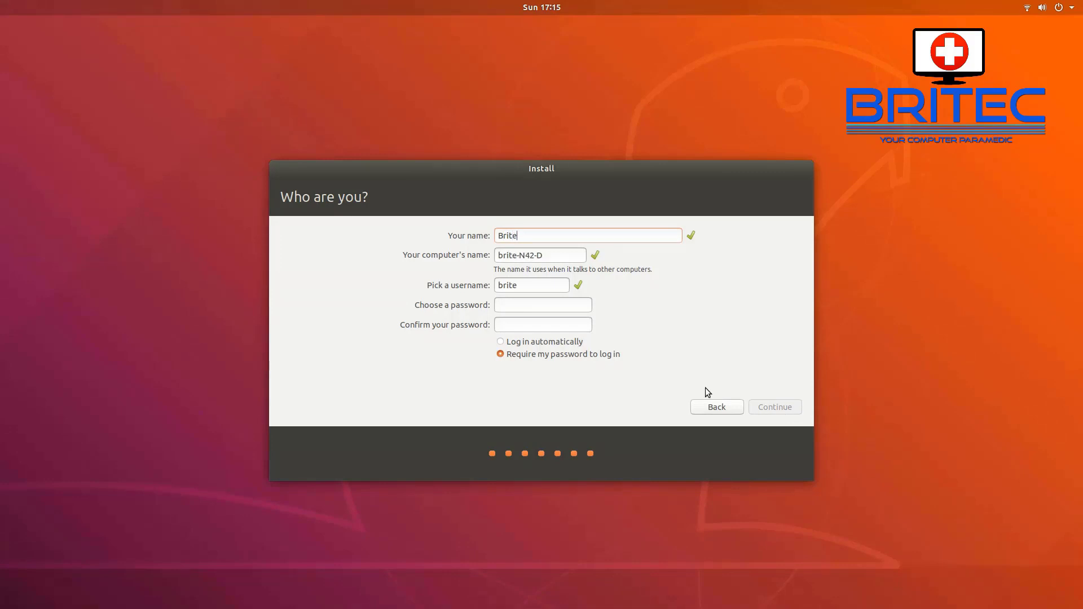
text(c)
click(516, 307)
text(britec)
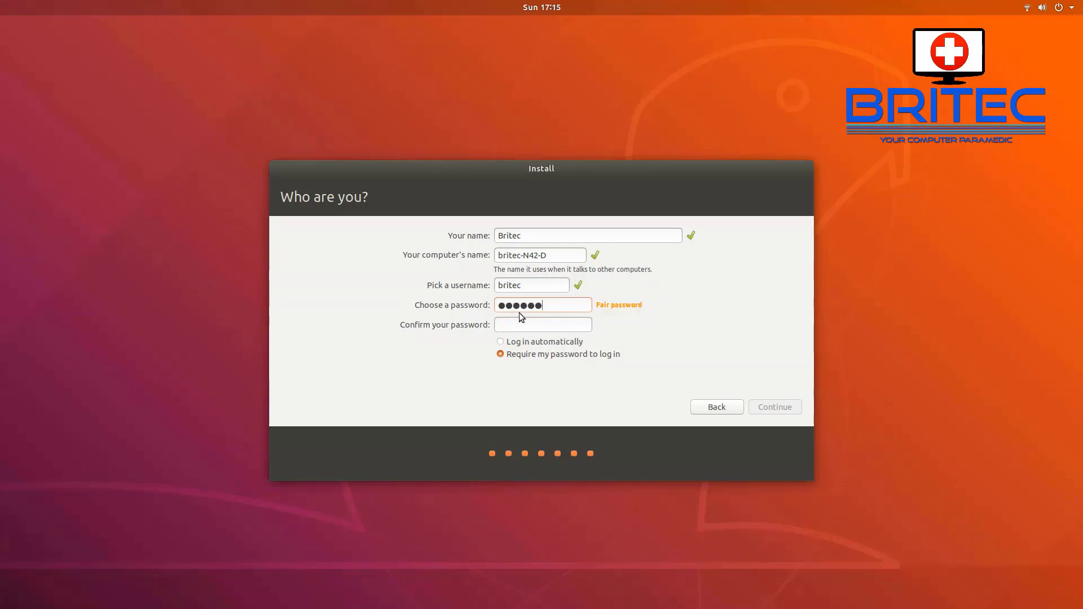
key(BackSpace)
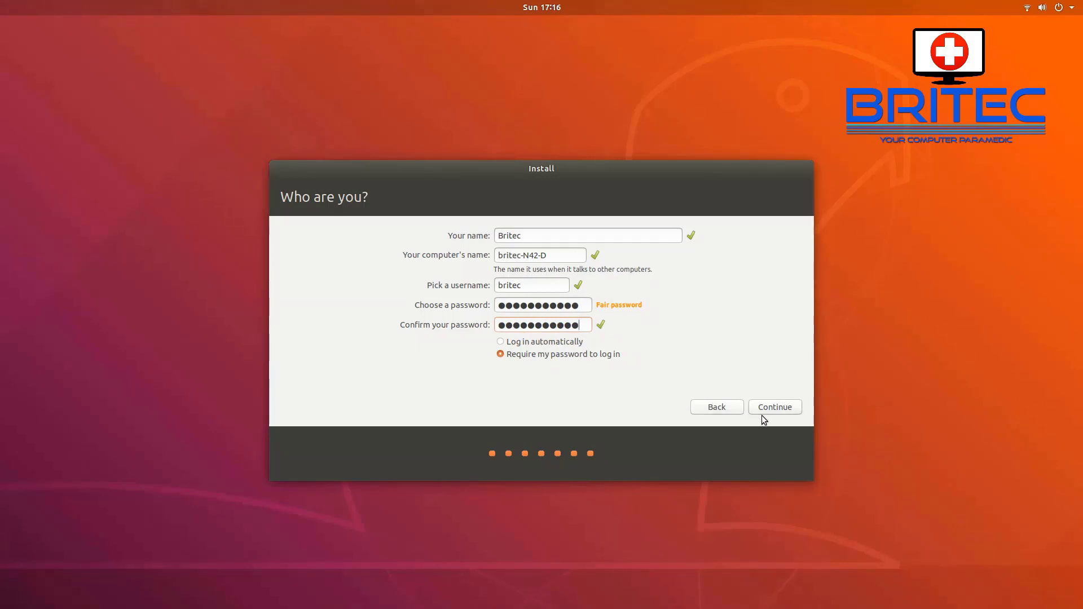
click(781, 410)
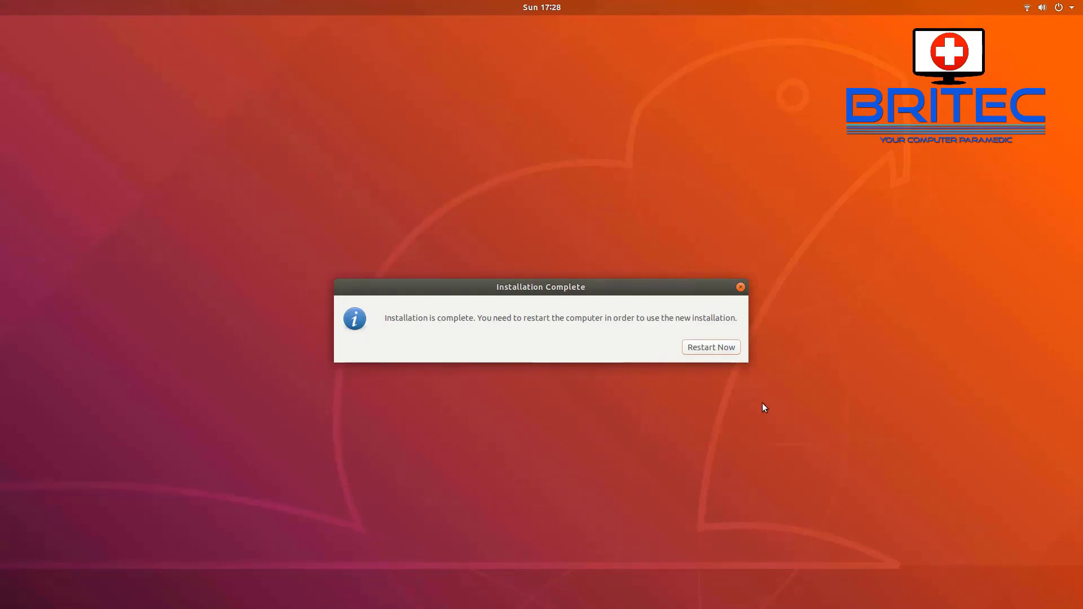
Step: Restart into the newly installed Ubuntu 18.04 and sign in to the user account with its password
click(719, 347)
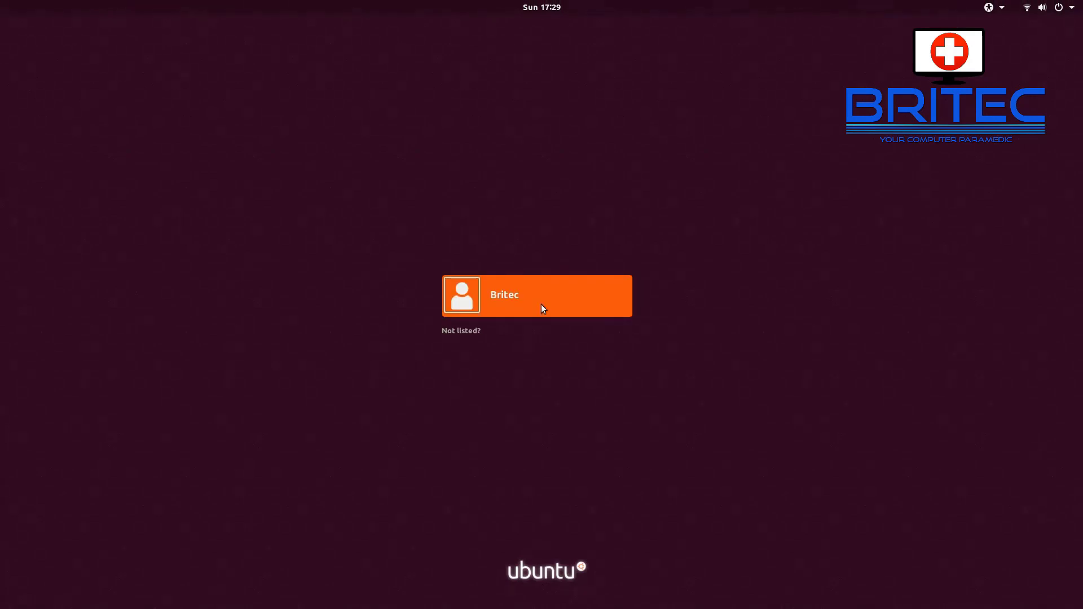
click(513, 307)
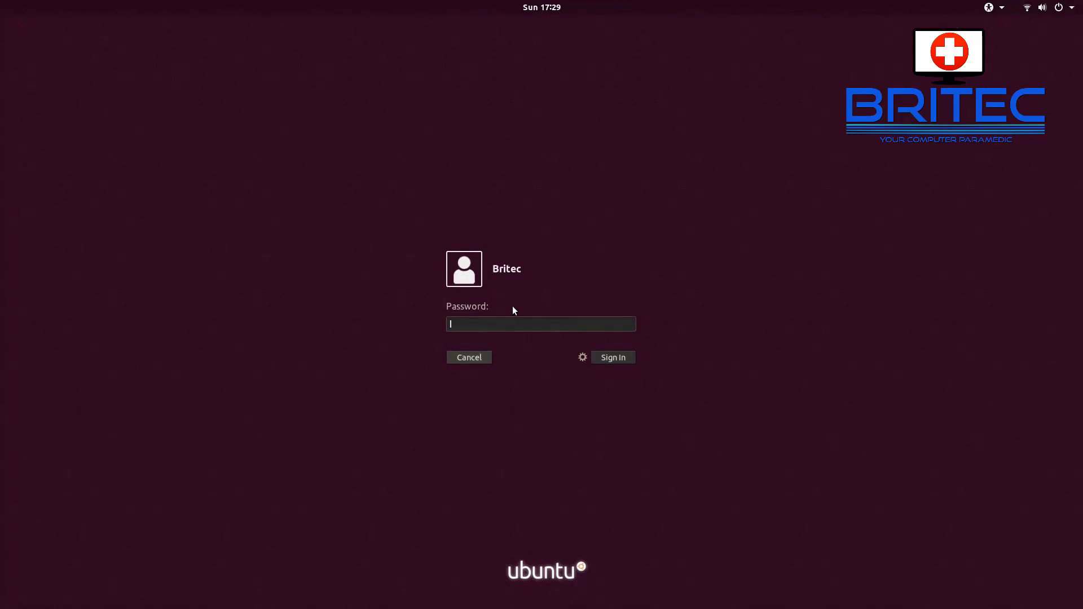
text(*****)
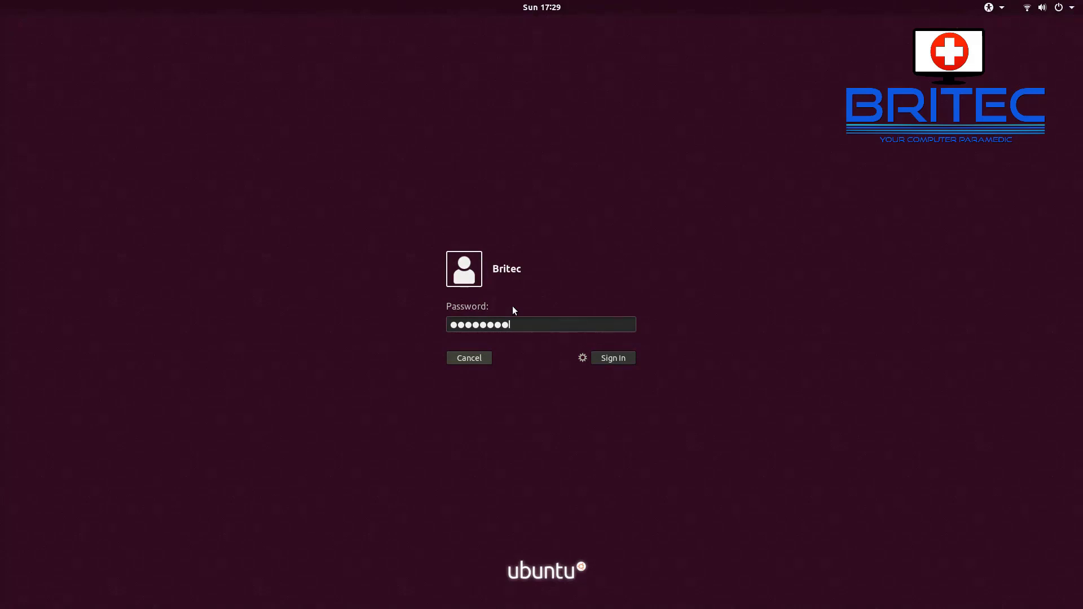
text(*******)
key(Return)
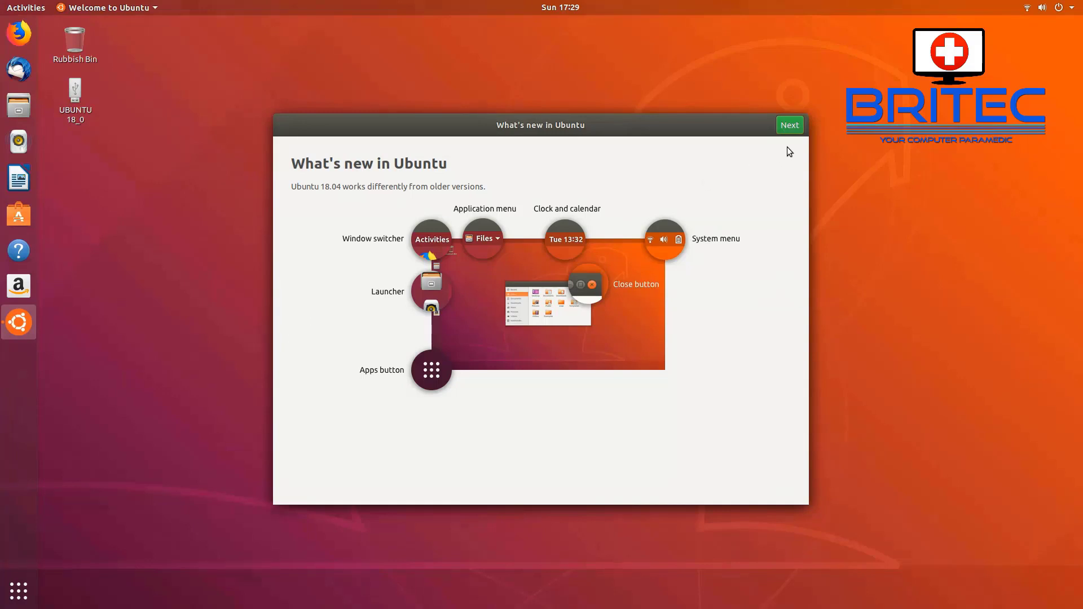
Step: Move past the What's new, Livepatch and Help improve Ubuntu pages to close the welcome tour
click(790, 125)
click(790, 125)
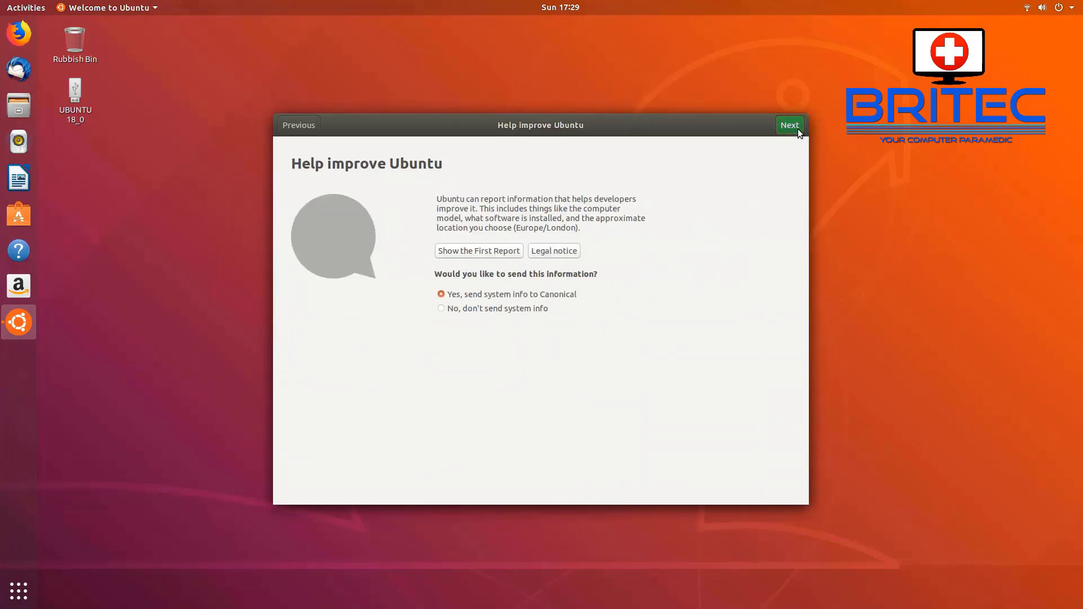
click(797, 130)
click(798, 130)
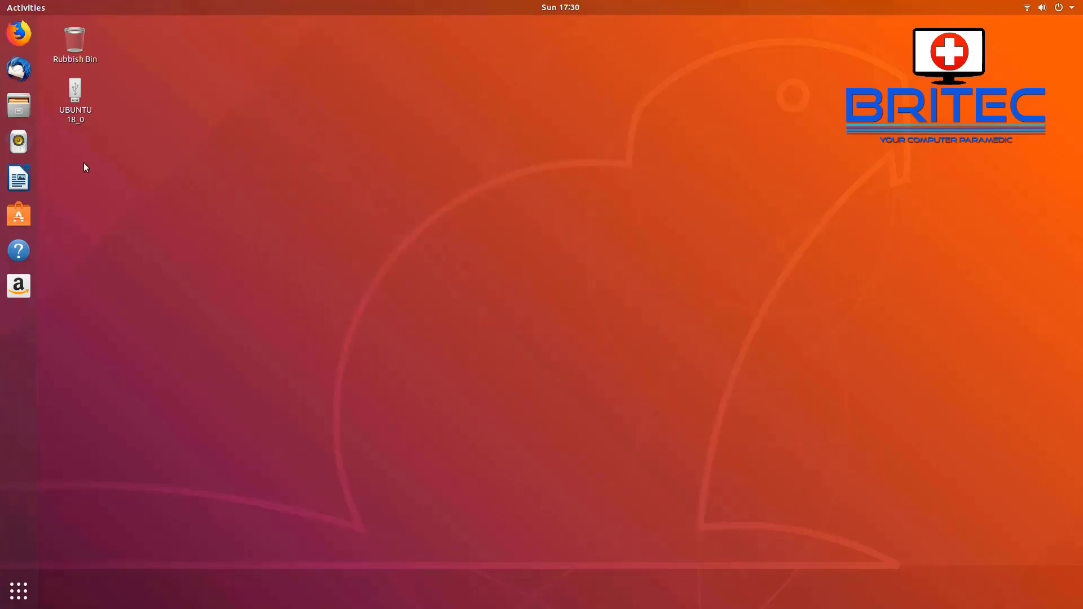
Step: Open the Files window, move it to centre and close it, then toggle the application overview back to the desktop
click(29, 116)
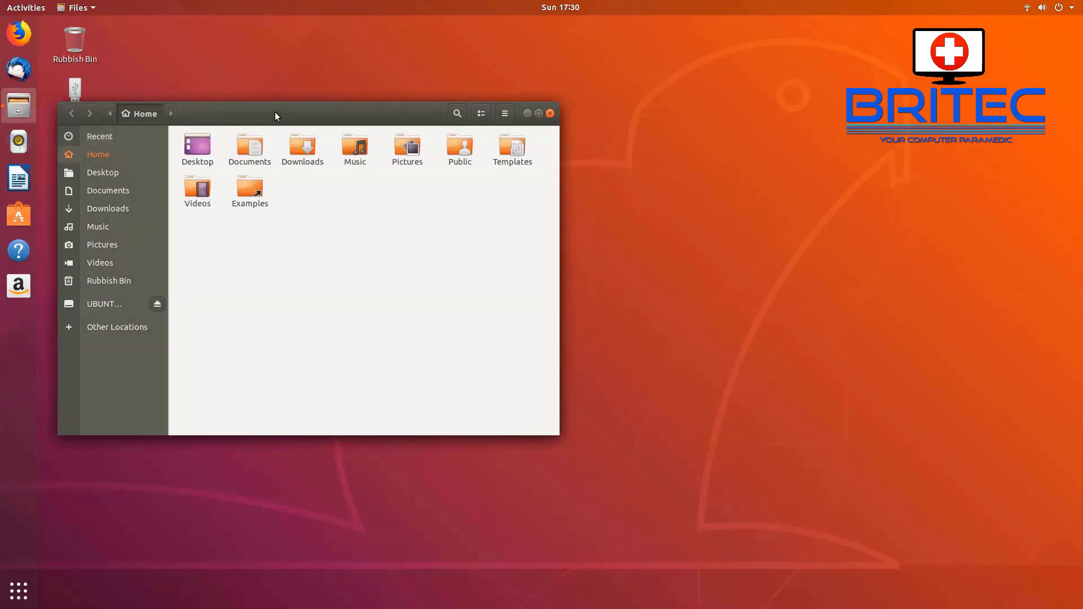
drag(276, 112, 492, 116)
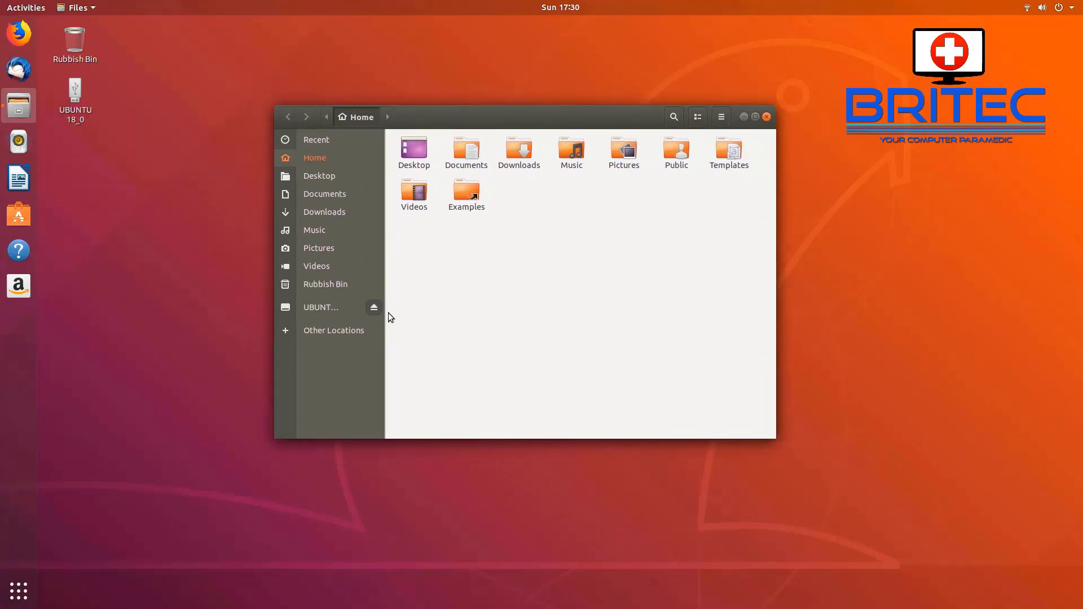
click(766, 117)
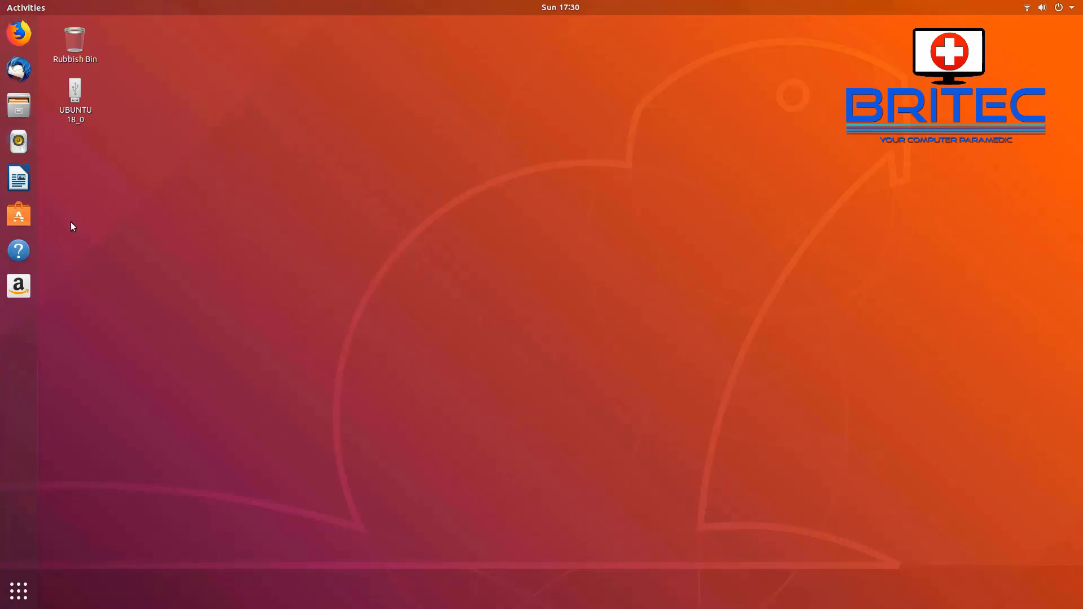
click(9, 600)
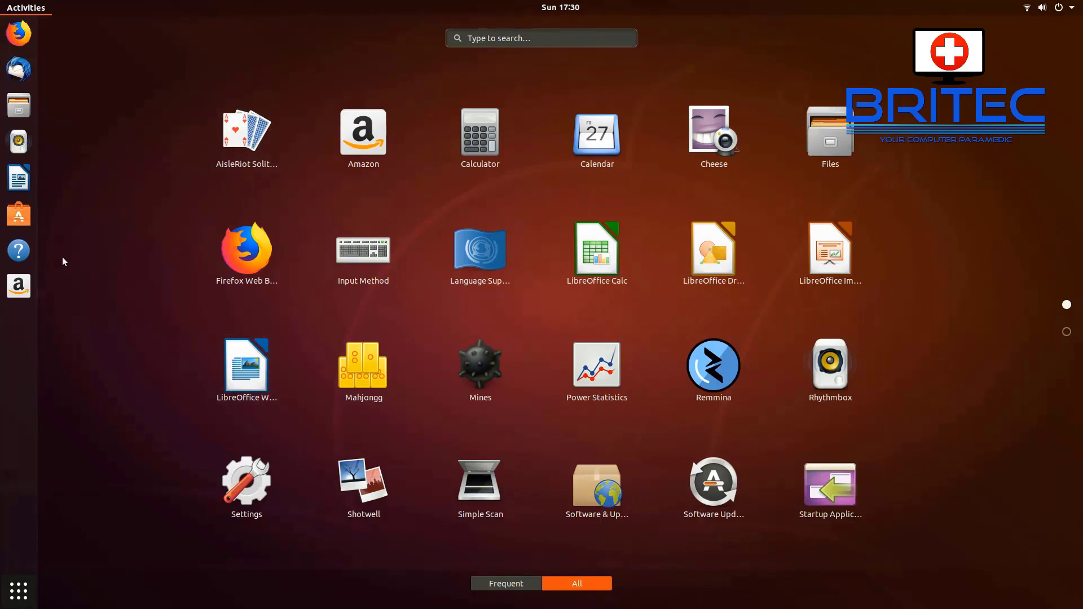
click(19, 591)
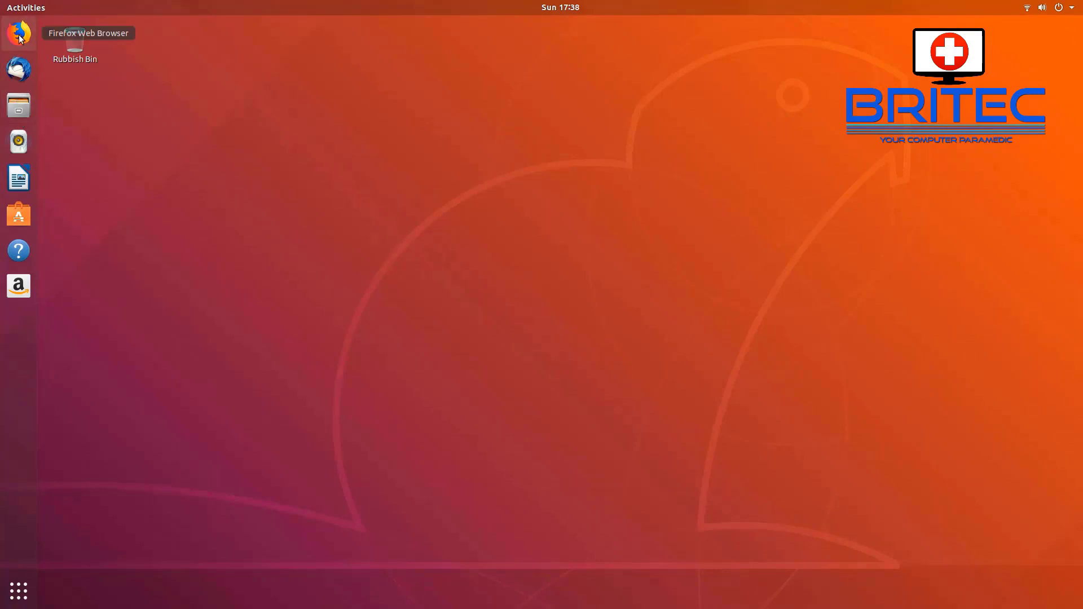
click(19, 110)
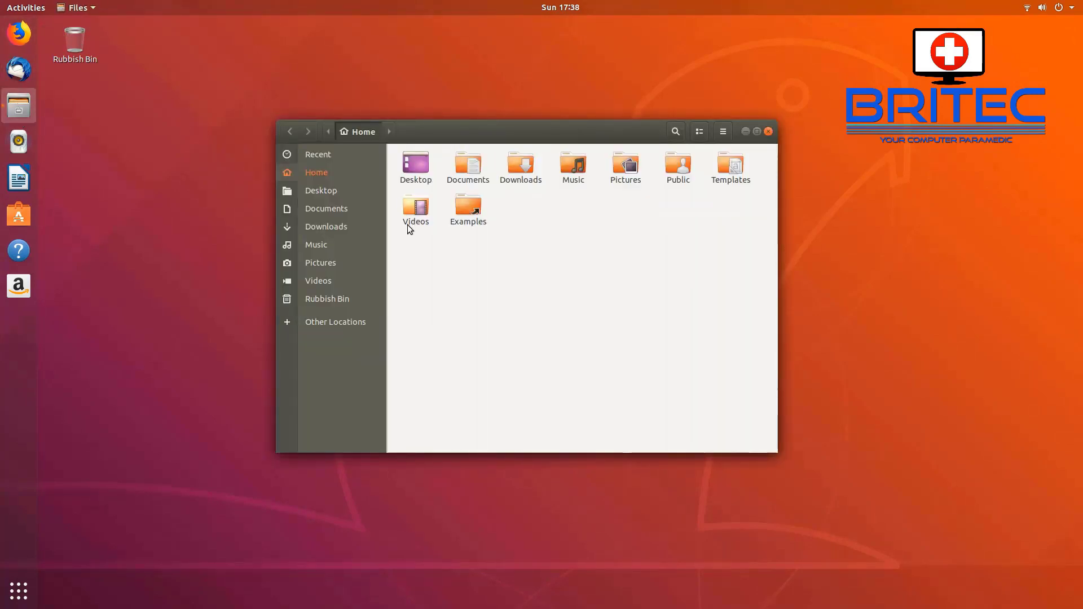
click(337, 327)
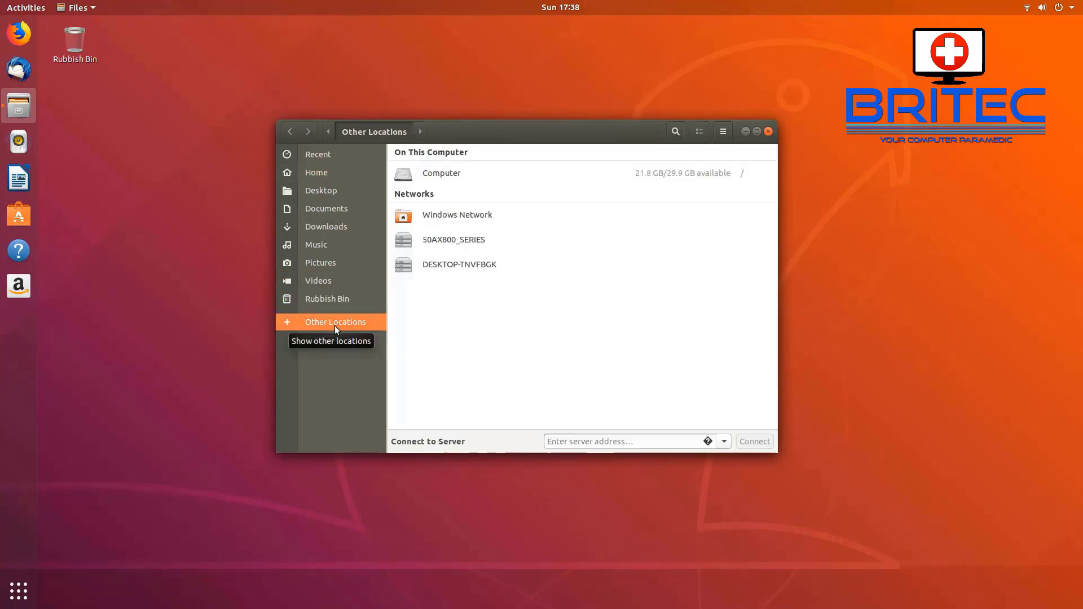
click(434, 174)
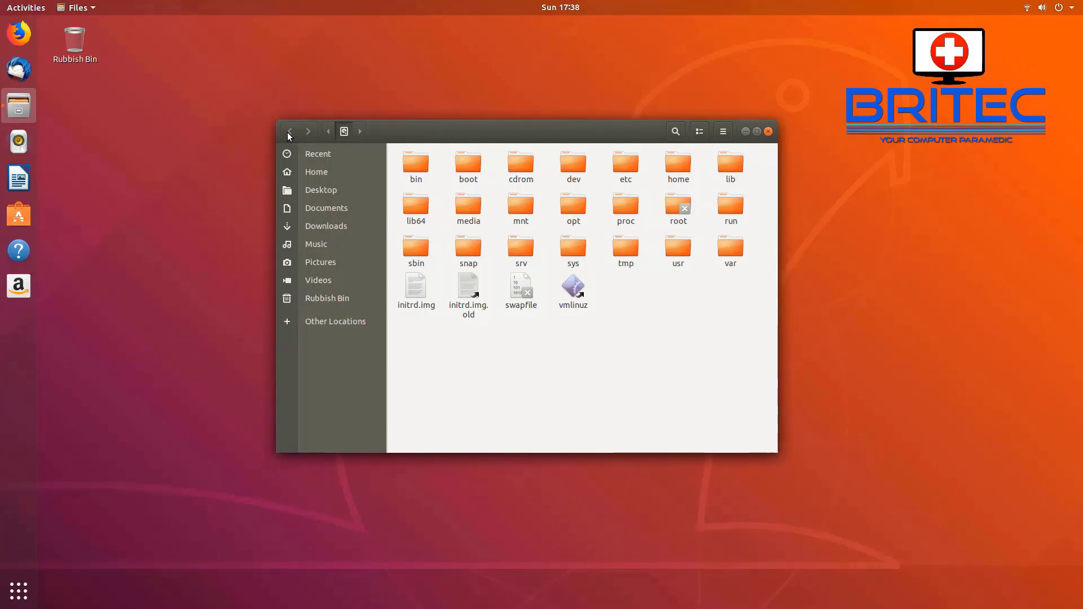
click(323, 321)
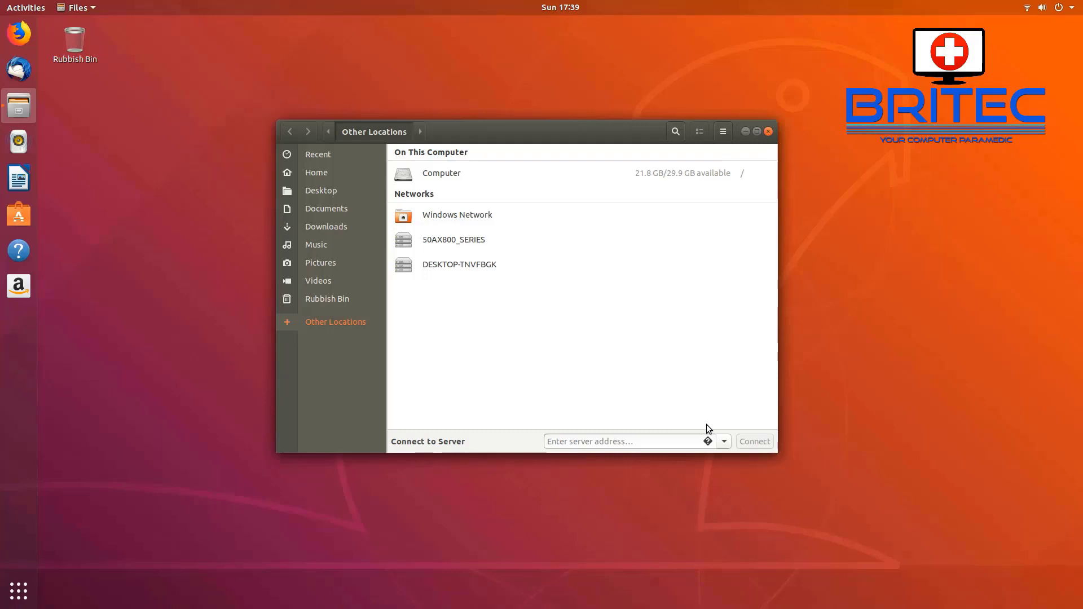
click(769, 131)
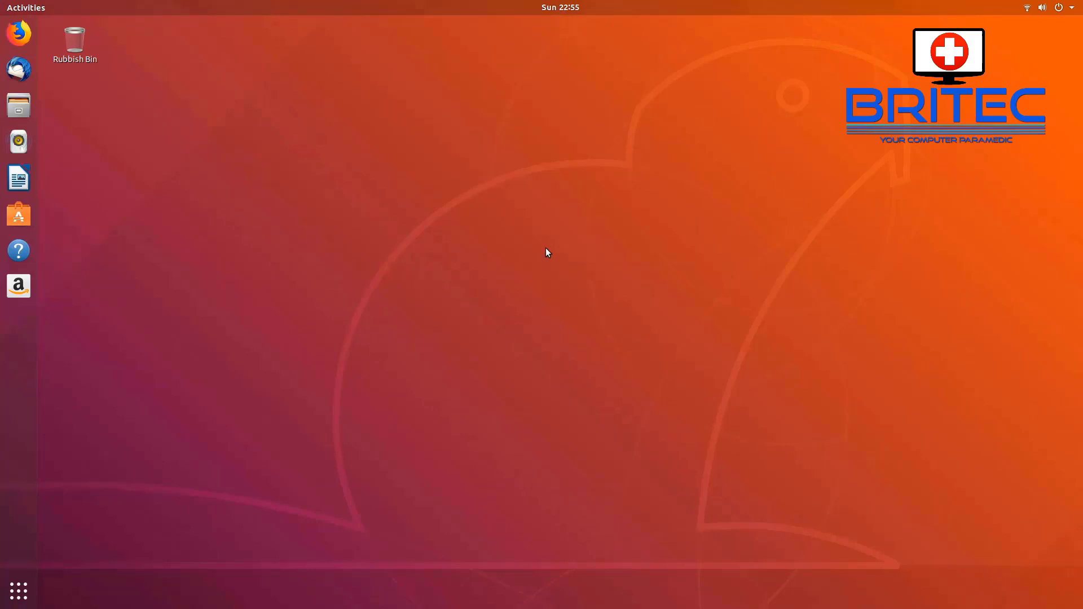
Step: Open a terminal and refresh the package lists with sudo apt update
key(ctrl+alt+t)
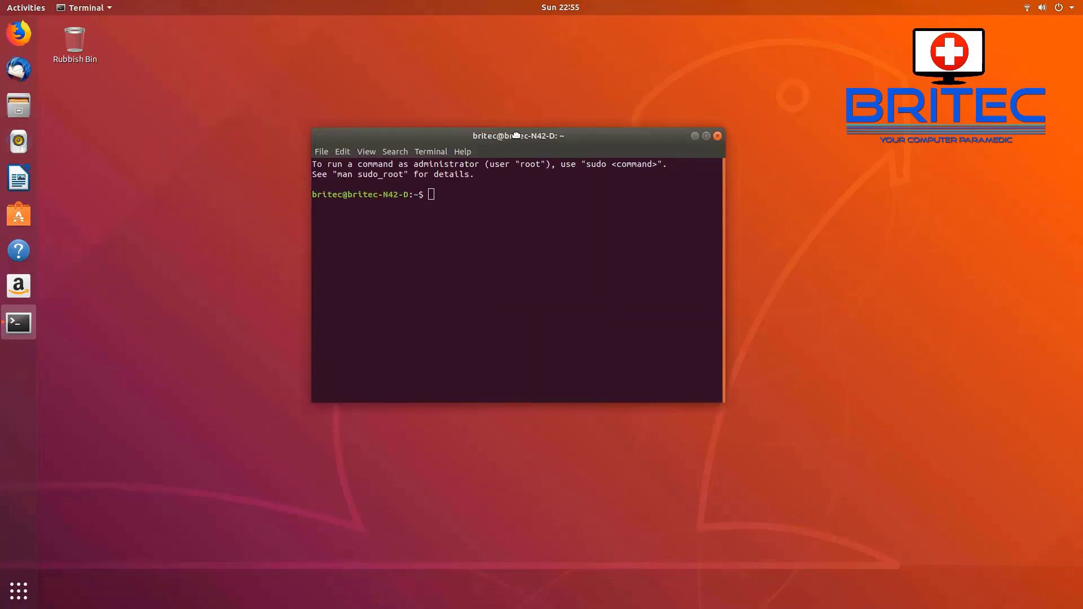
text(sudo apt update)
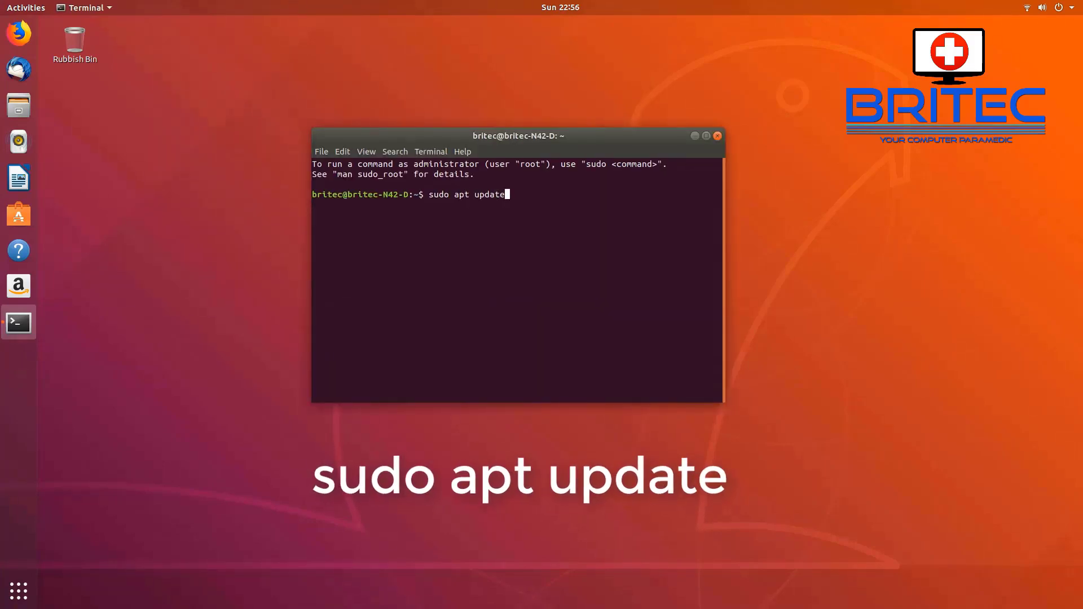
key(Return)
key(Return)
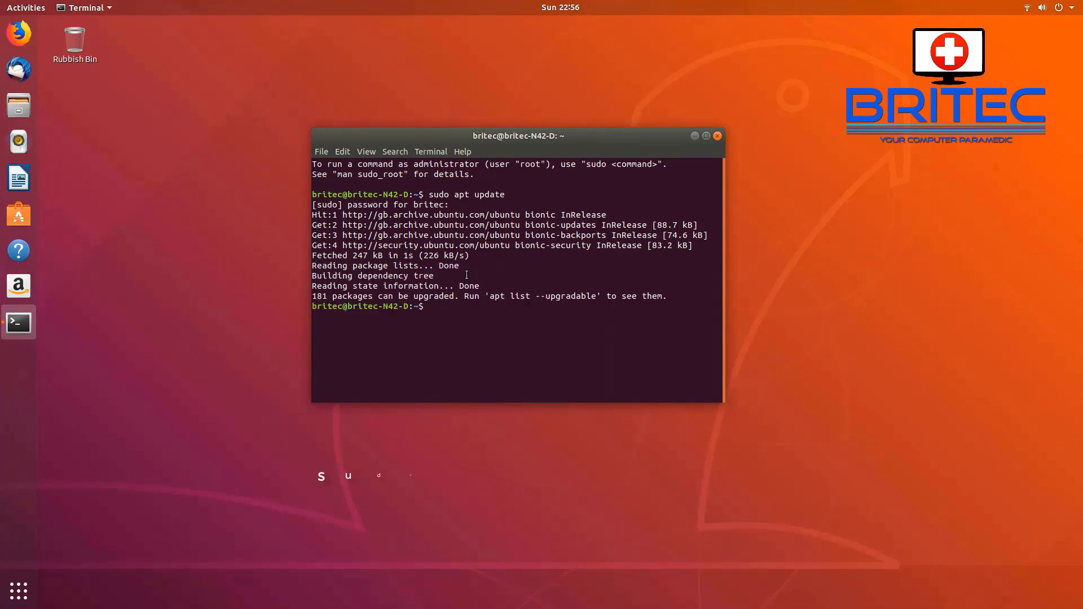
Step: Run sudo apt upgrade and confirm with y to install the 181 package upgrades
text(sudo )
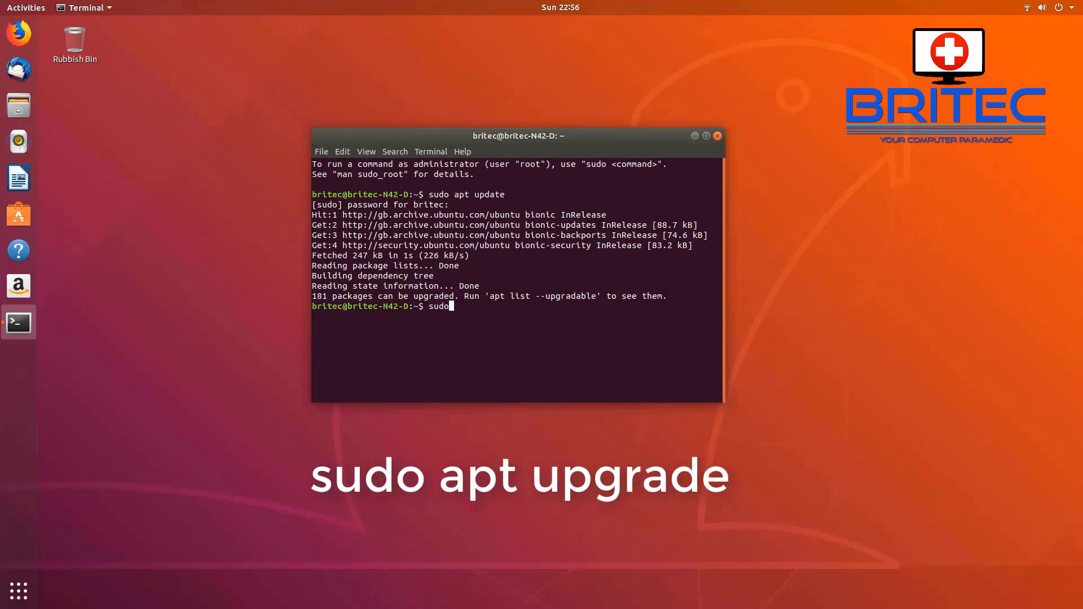
text(apy)
key(BackSpace)
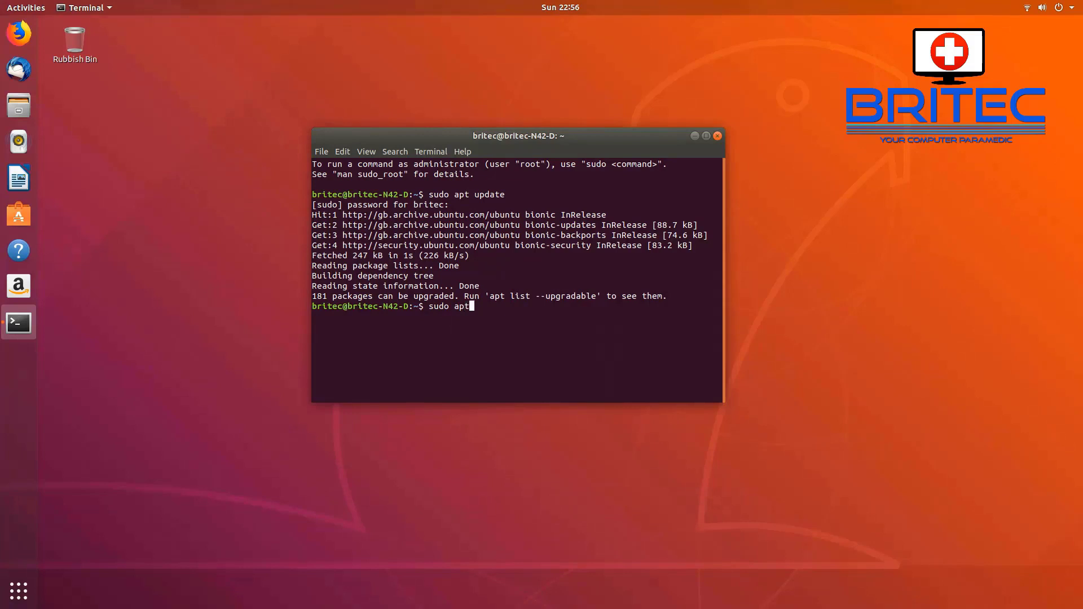
text(t upgrade)
key(Return)
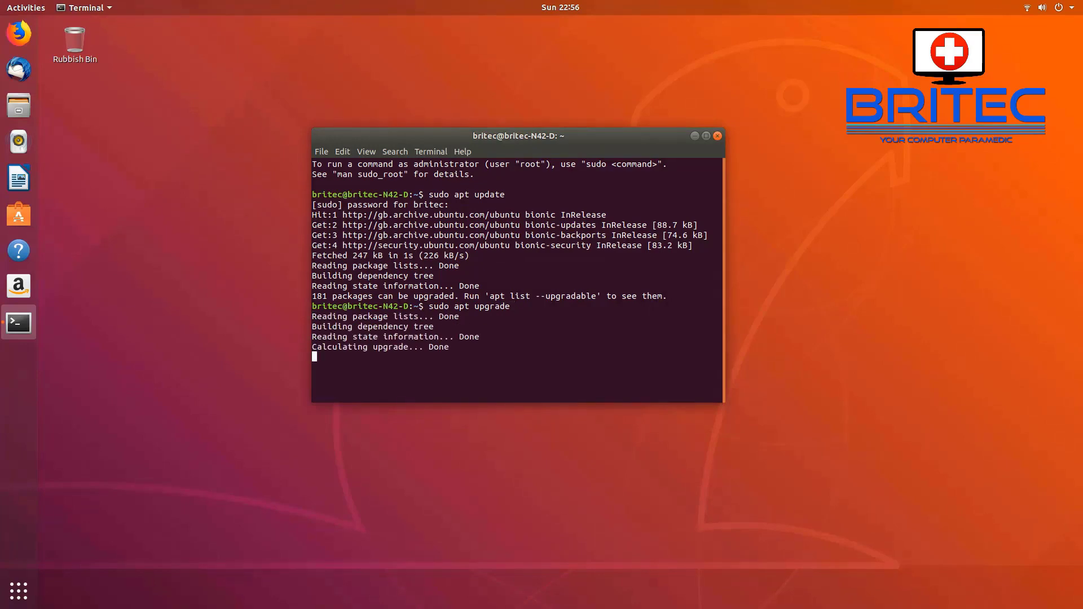
text(y)
key(Return)
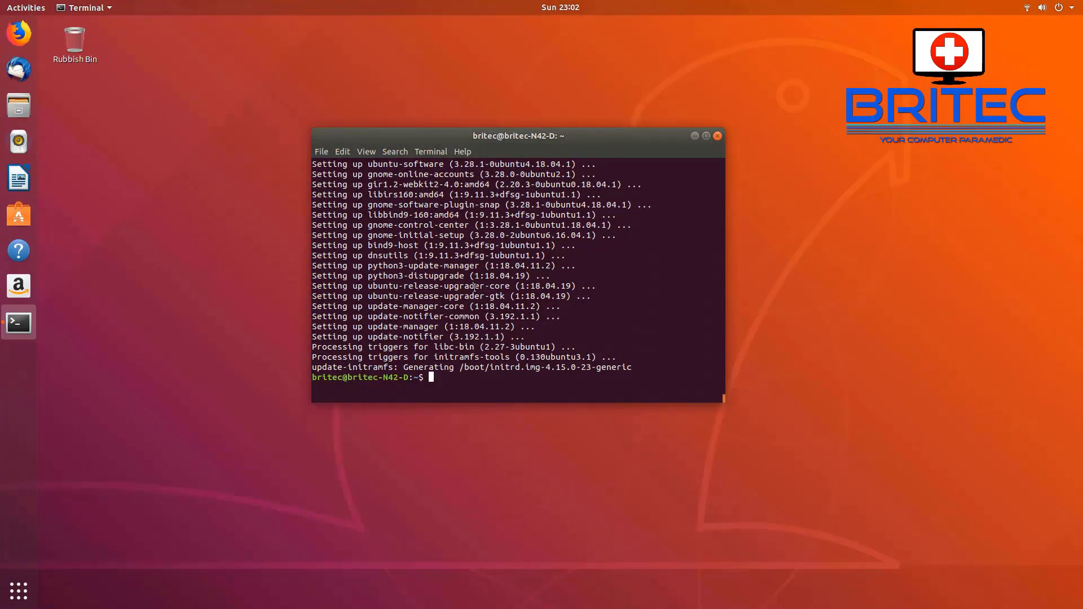
text(sudo apt)
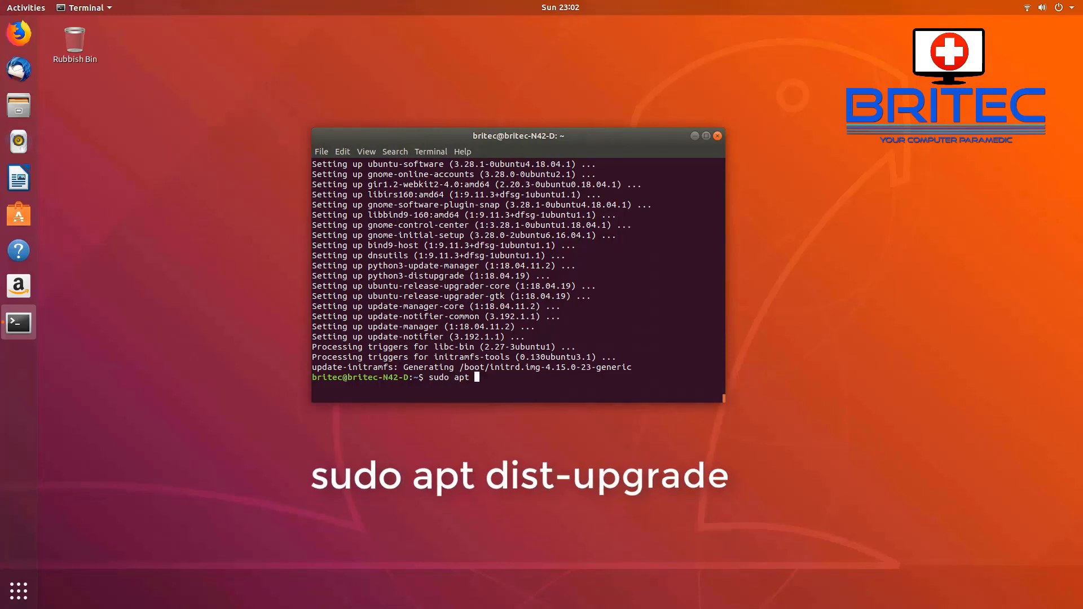
text( dist)
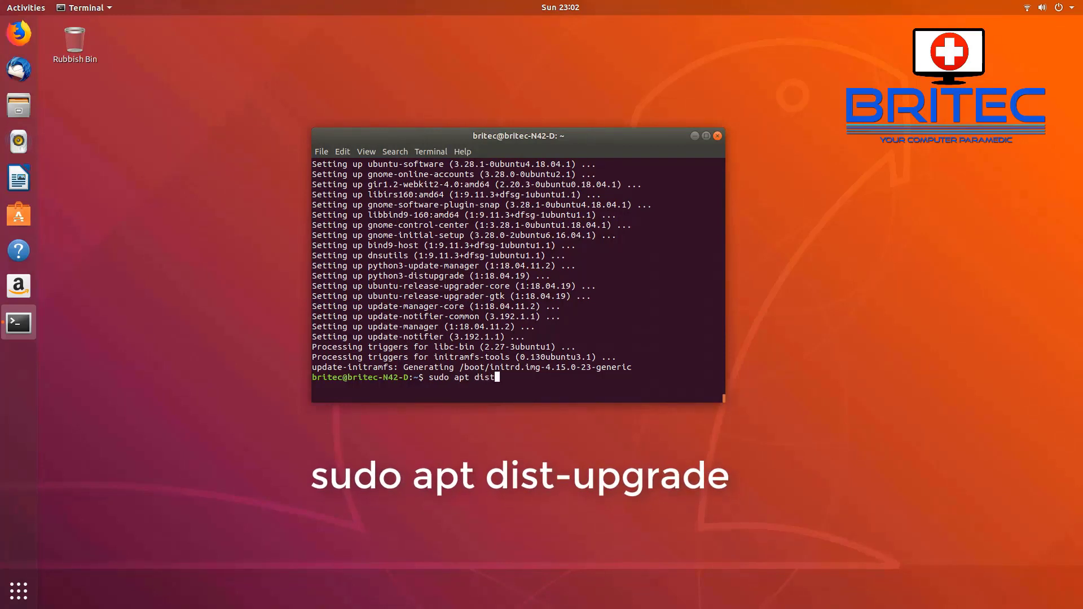
text(-upgrade)
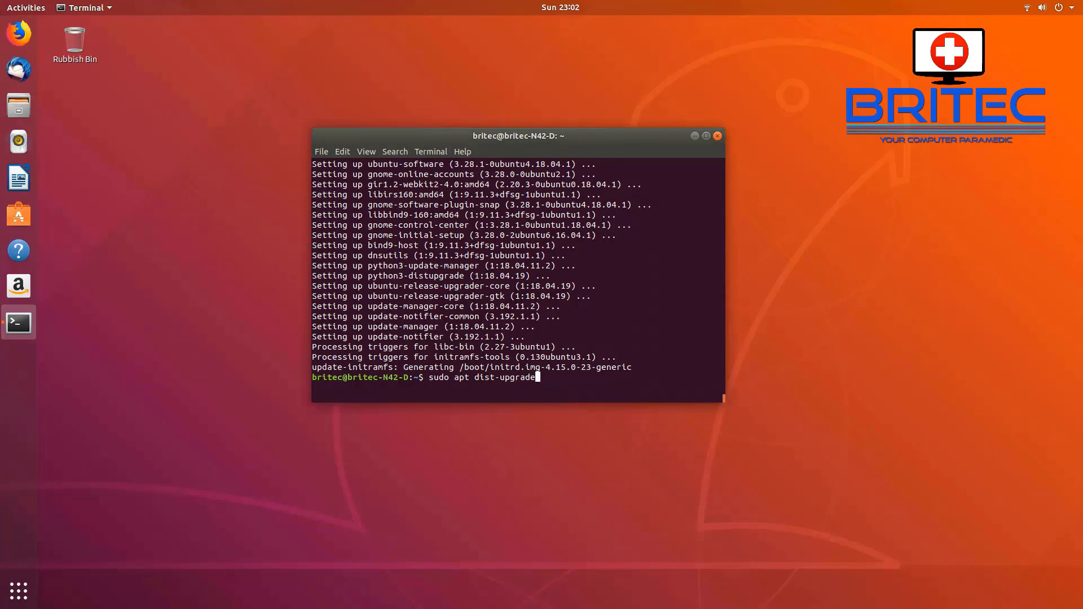
Step: Run sudo apt dist-upgrade, which reports 0 to upgrade, then submit sudo apt autoremove
key(Return)
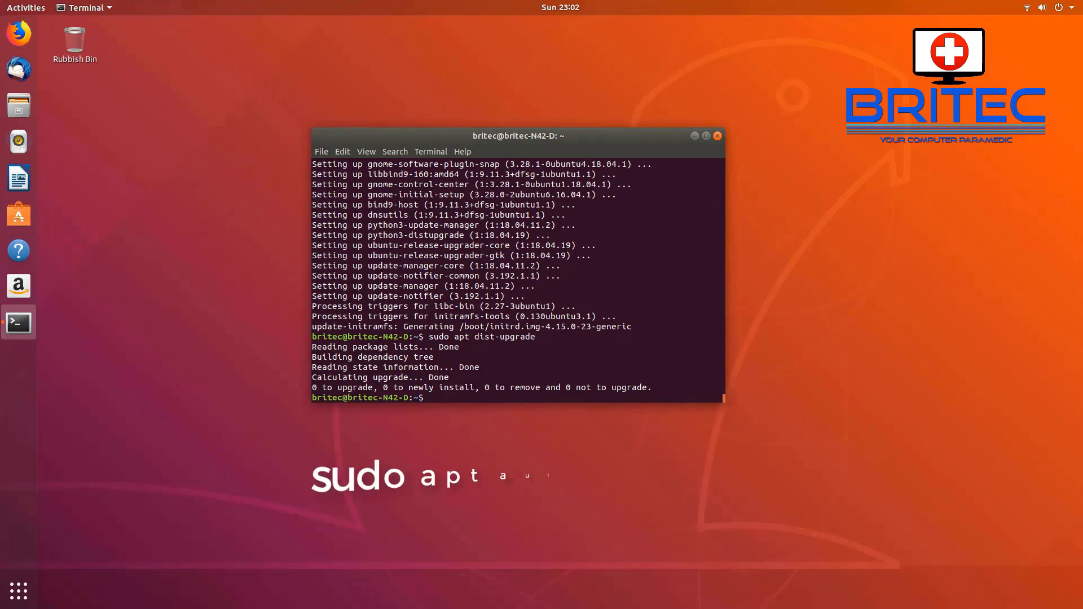
text(sudo)
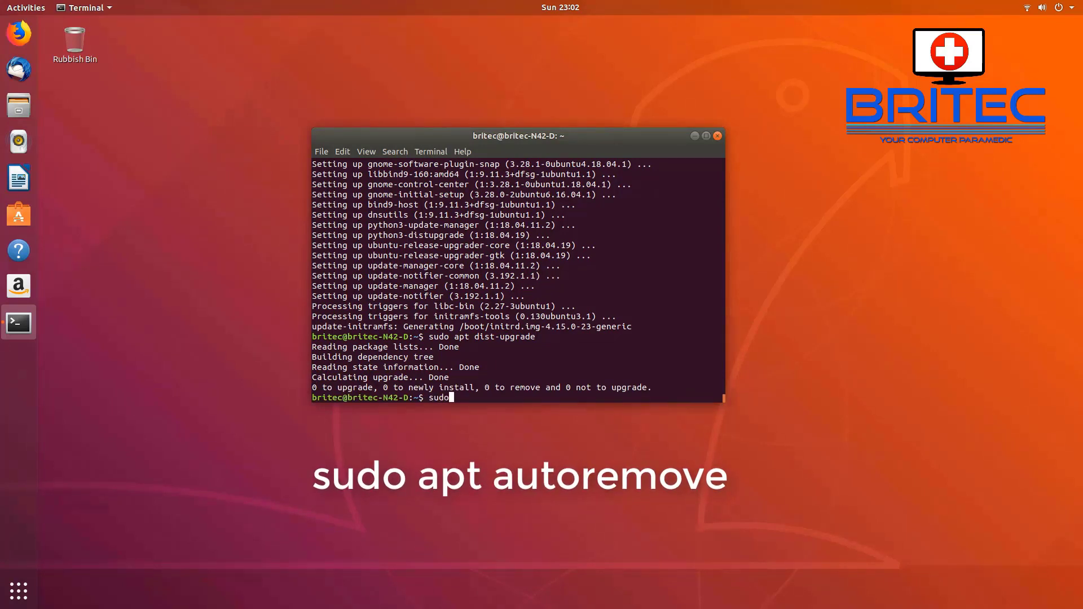
text( apt autoremove)
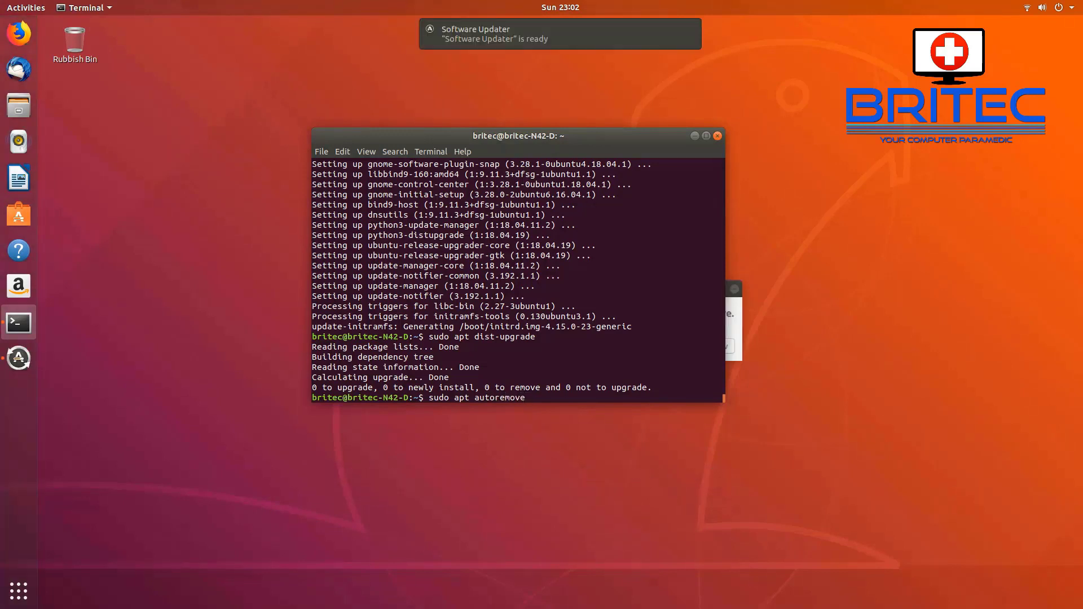
key(Return)
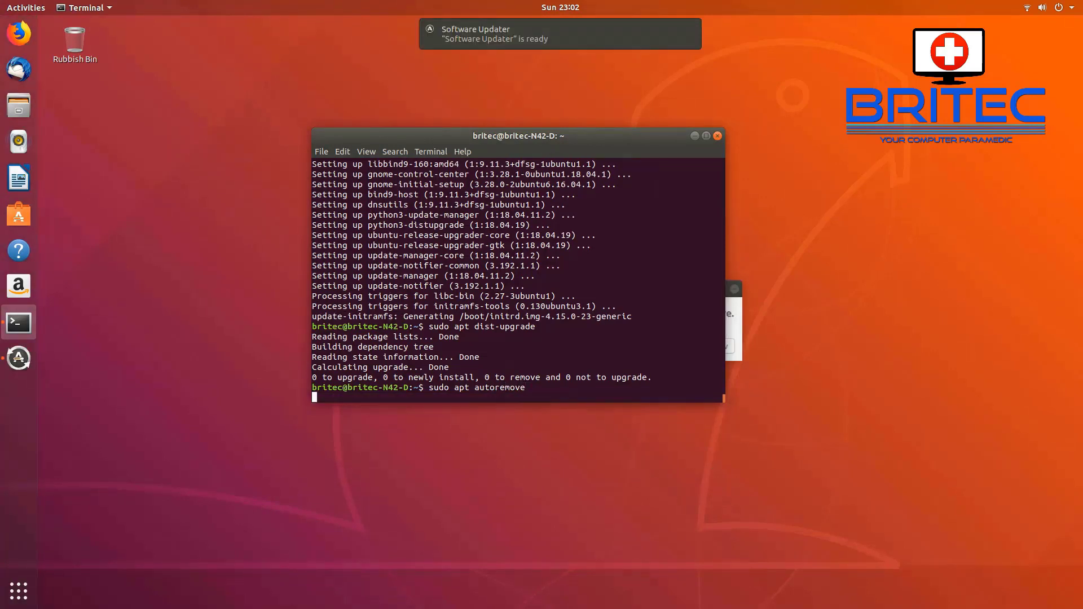